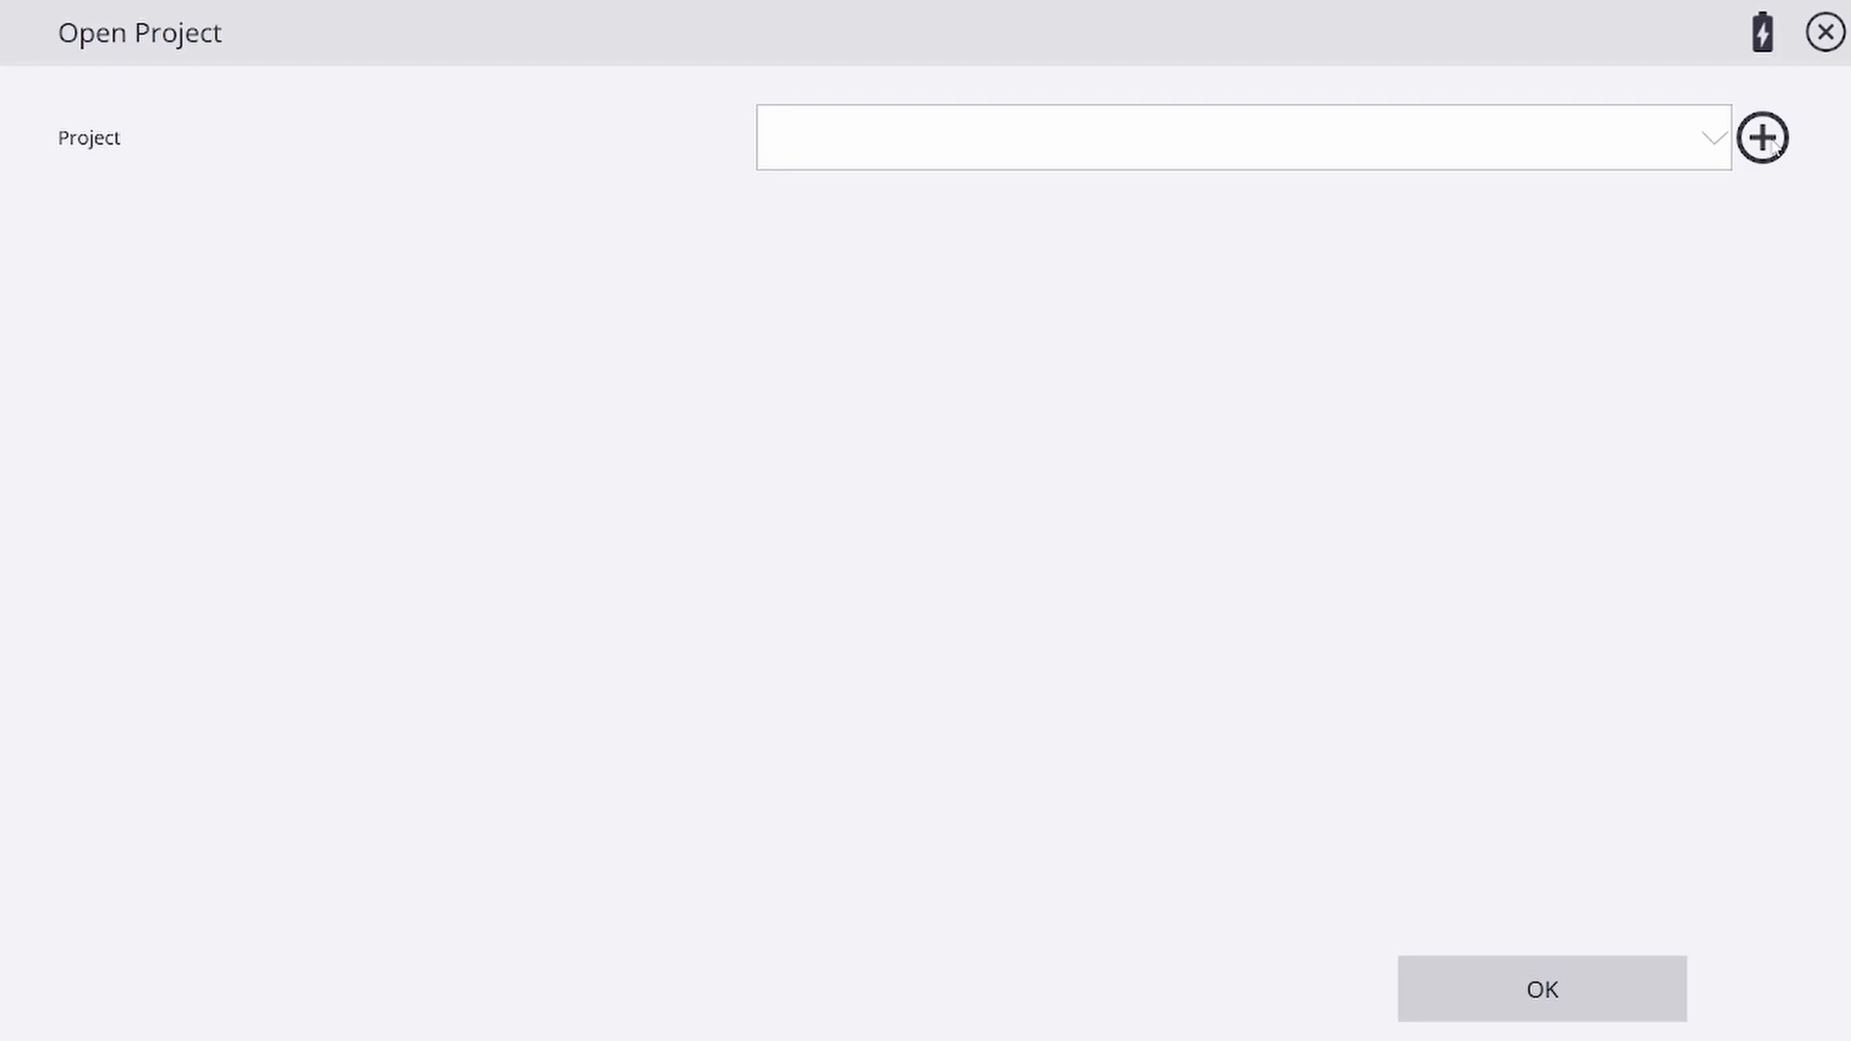
Begin a new 'Geoid Test' project with default units and keep the coordinate system option enabled
click(1765, 139)
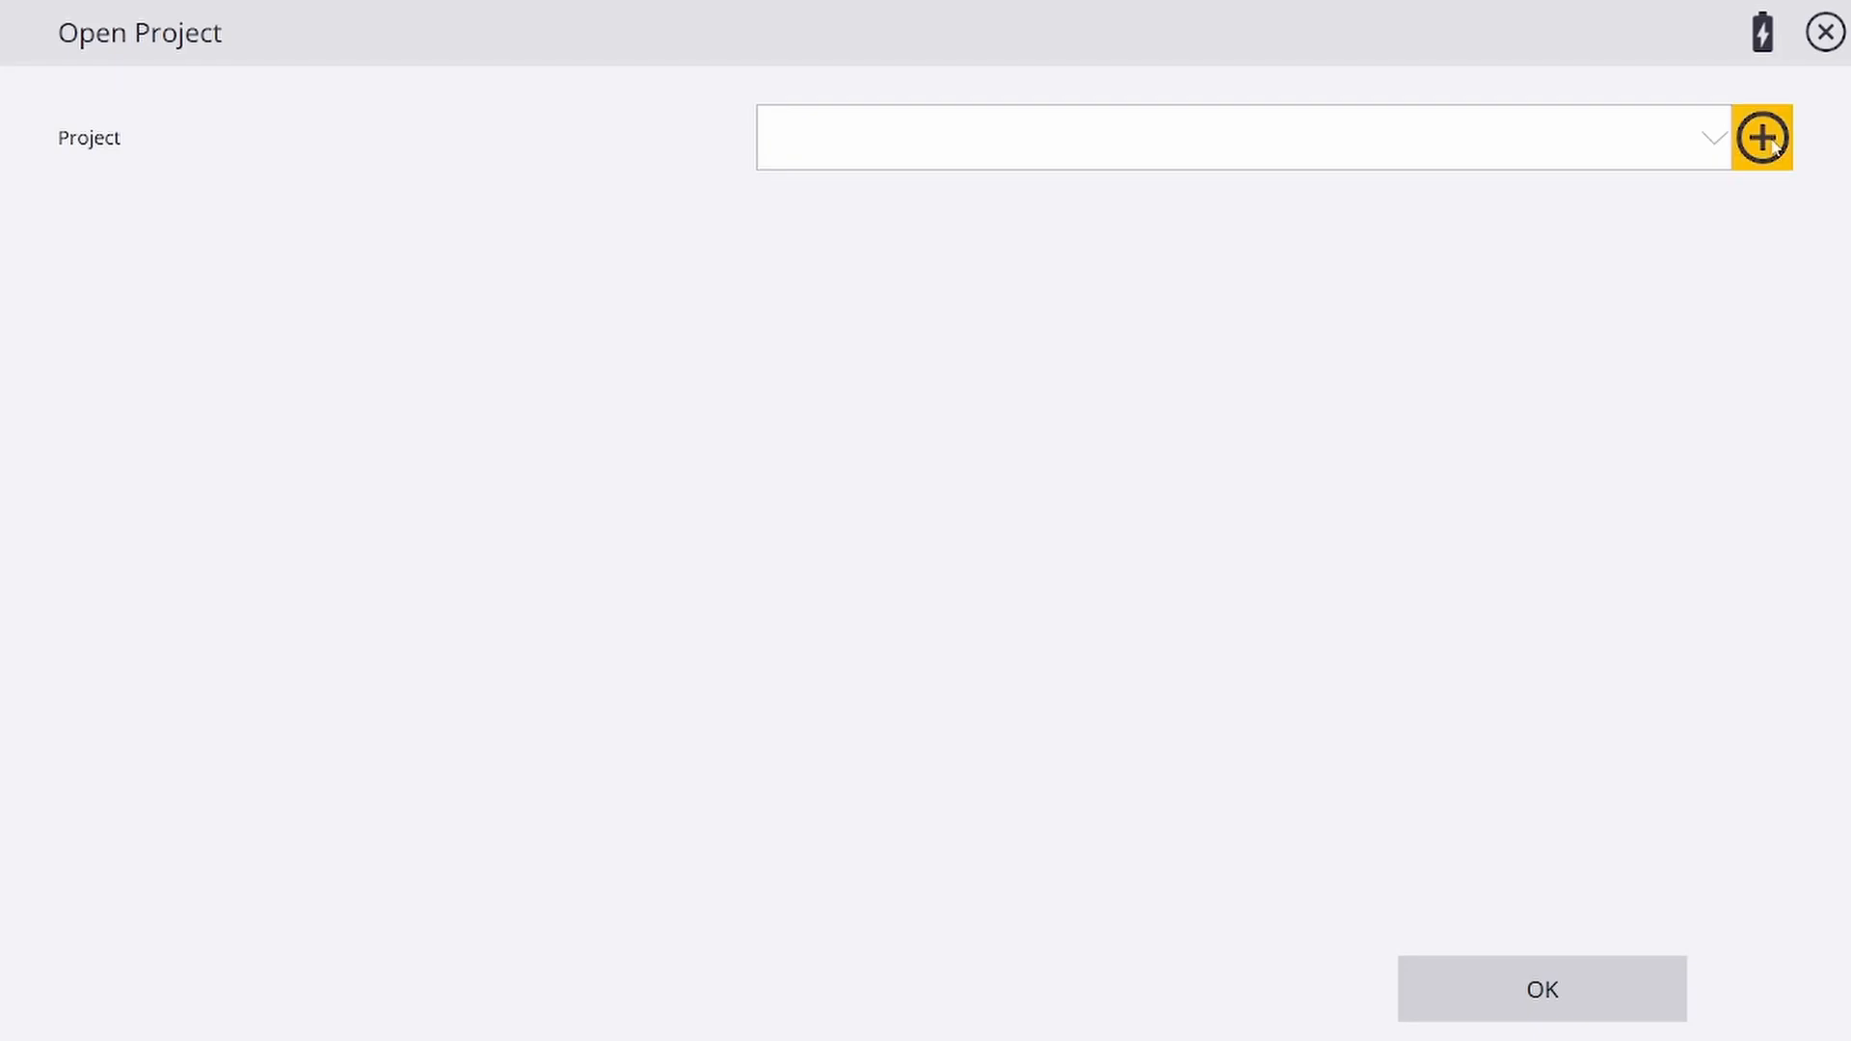
text(Geo)
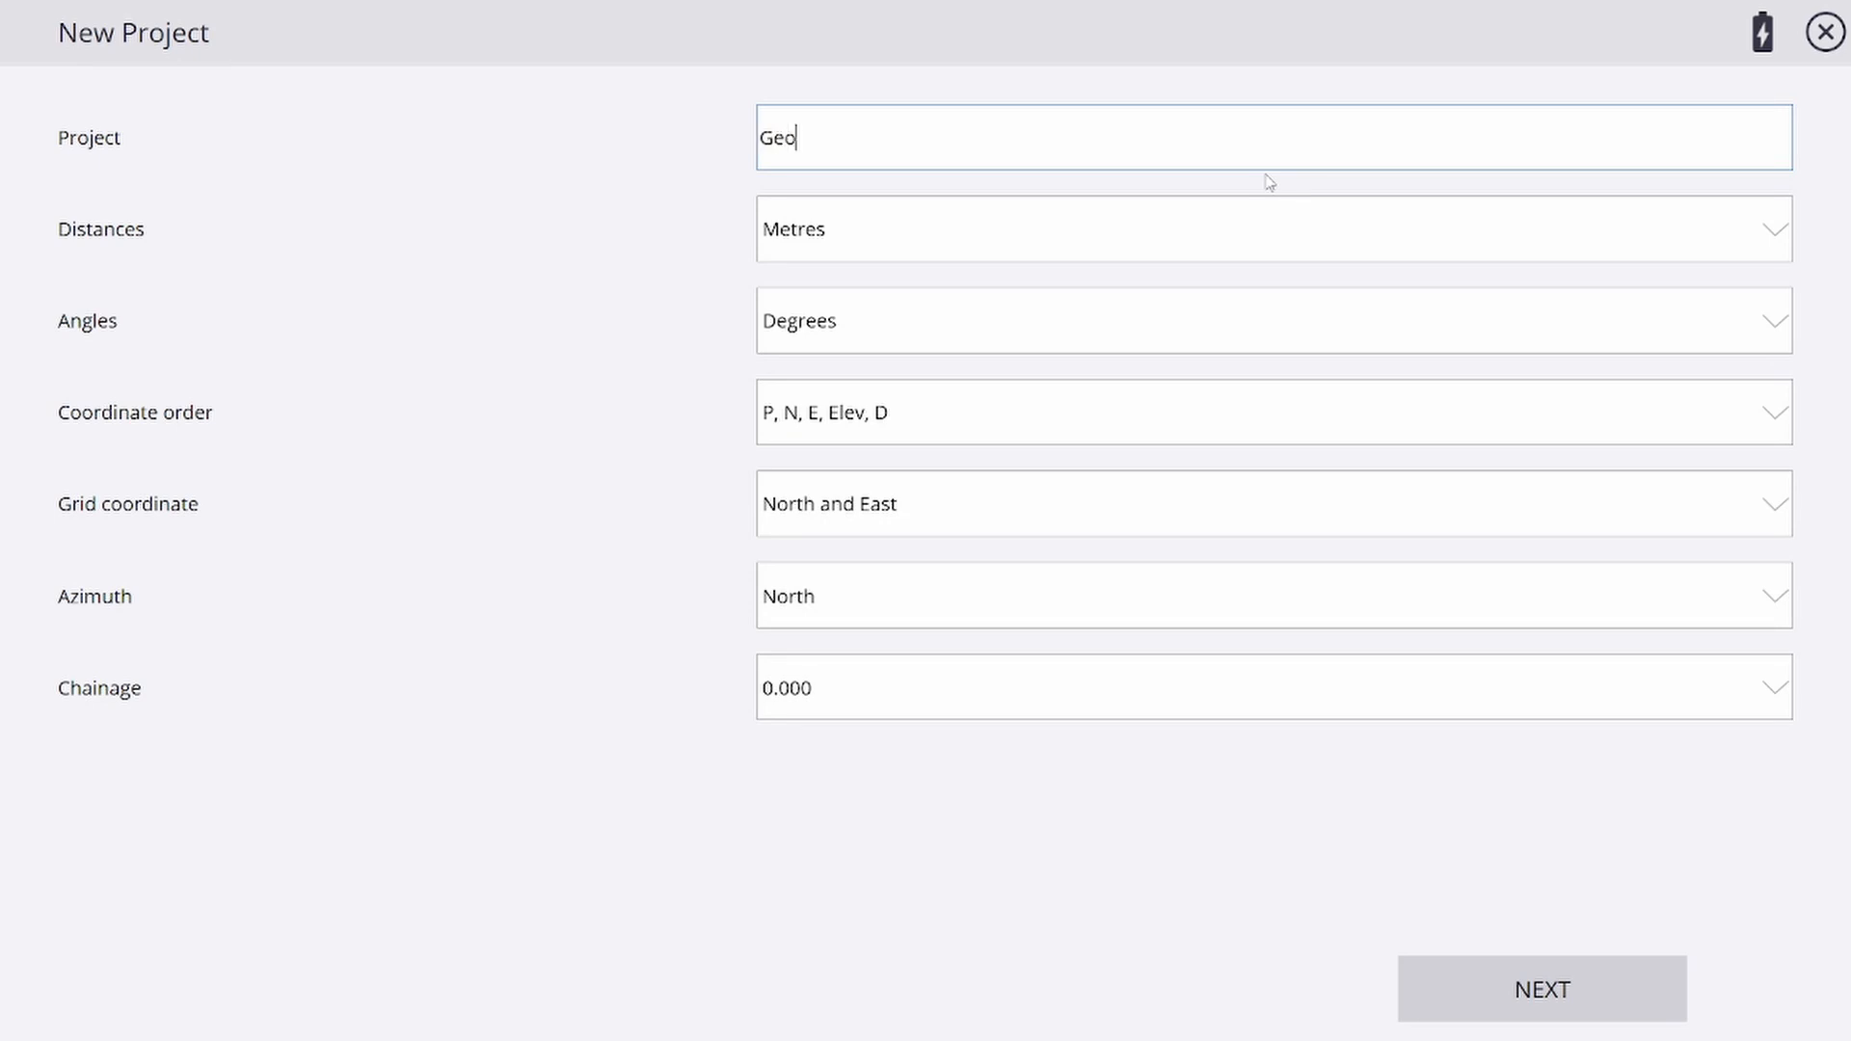
text(id Test)
click(1520, 983)
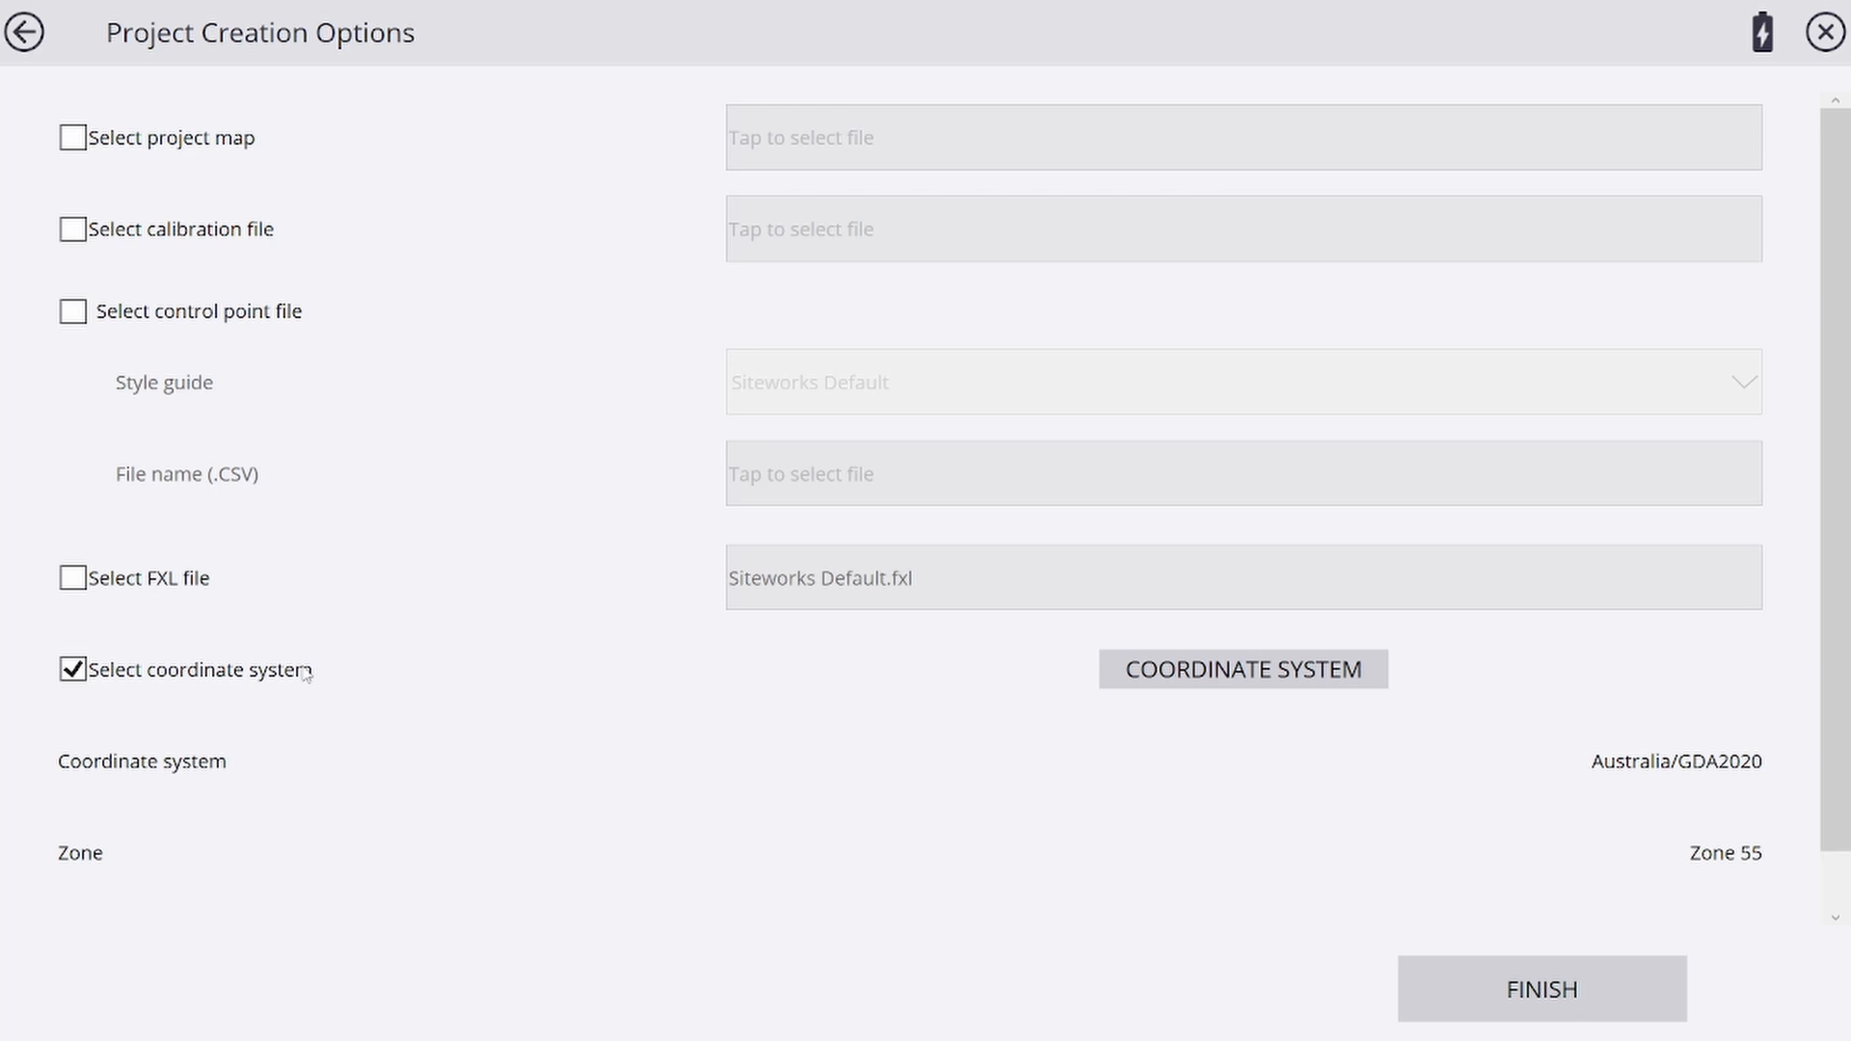
click(74, 669)
click(73, 670)
Choose Australia/GDA2020 Zone 55 and acknowledge the missing AUSGeoid2020 geoid file error
click(1237, 674)
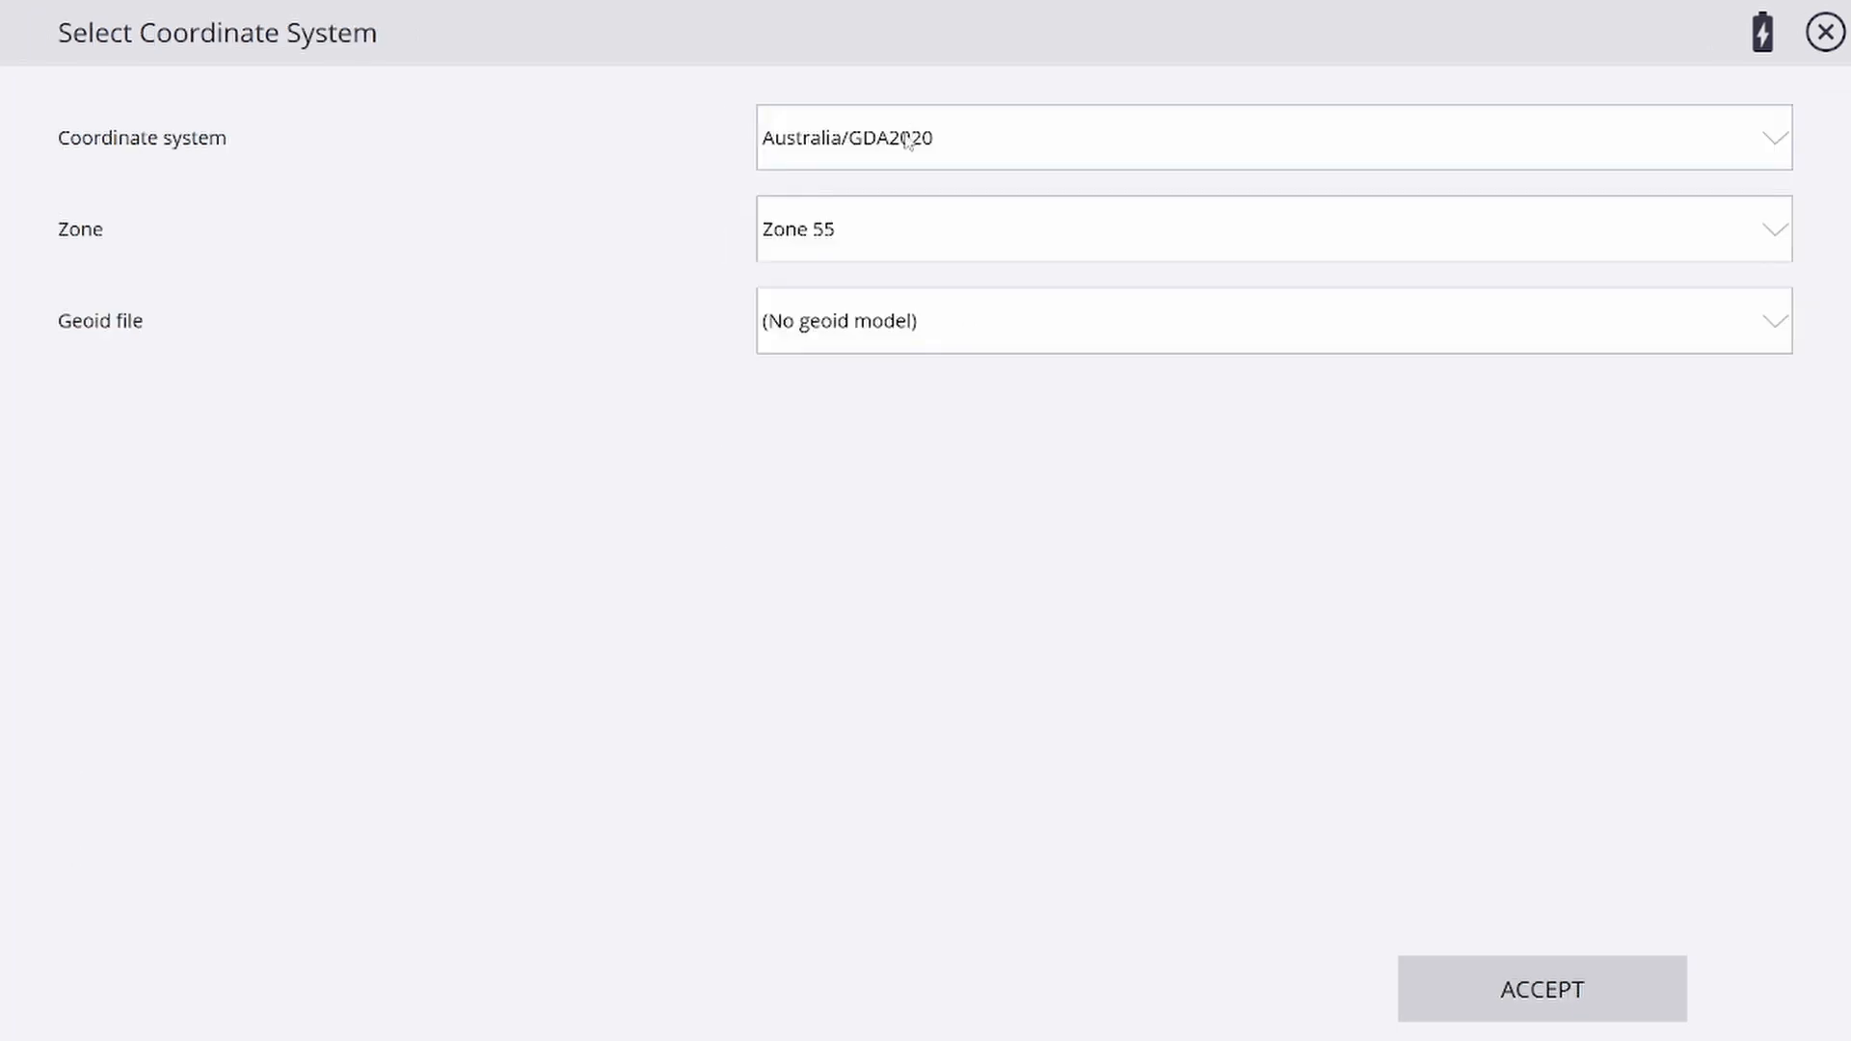
click(910, 142)
click(865, 208)
click(854, 232)
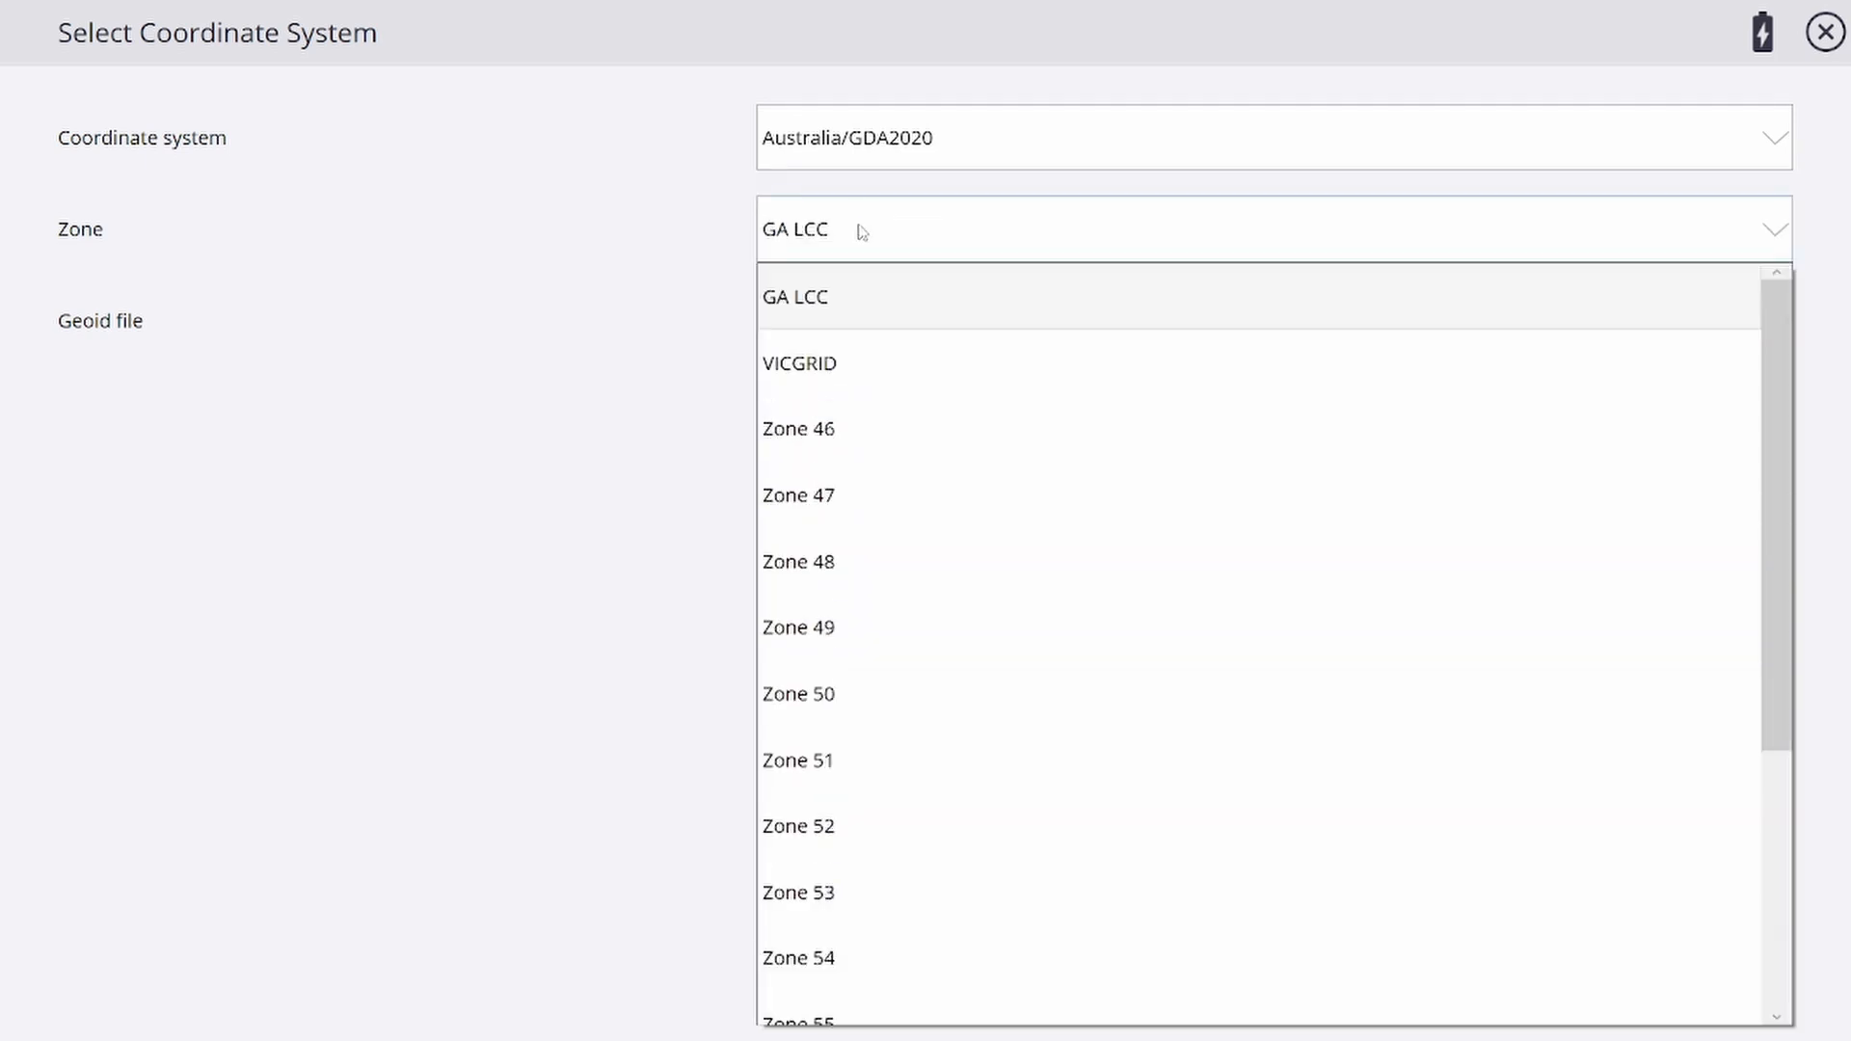
scroll(855, 756, down, 1)
click(825, 836)
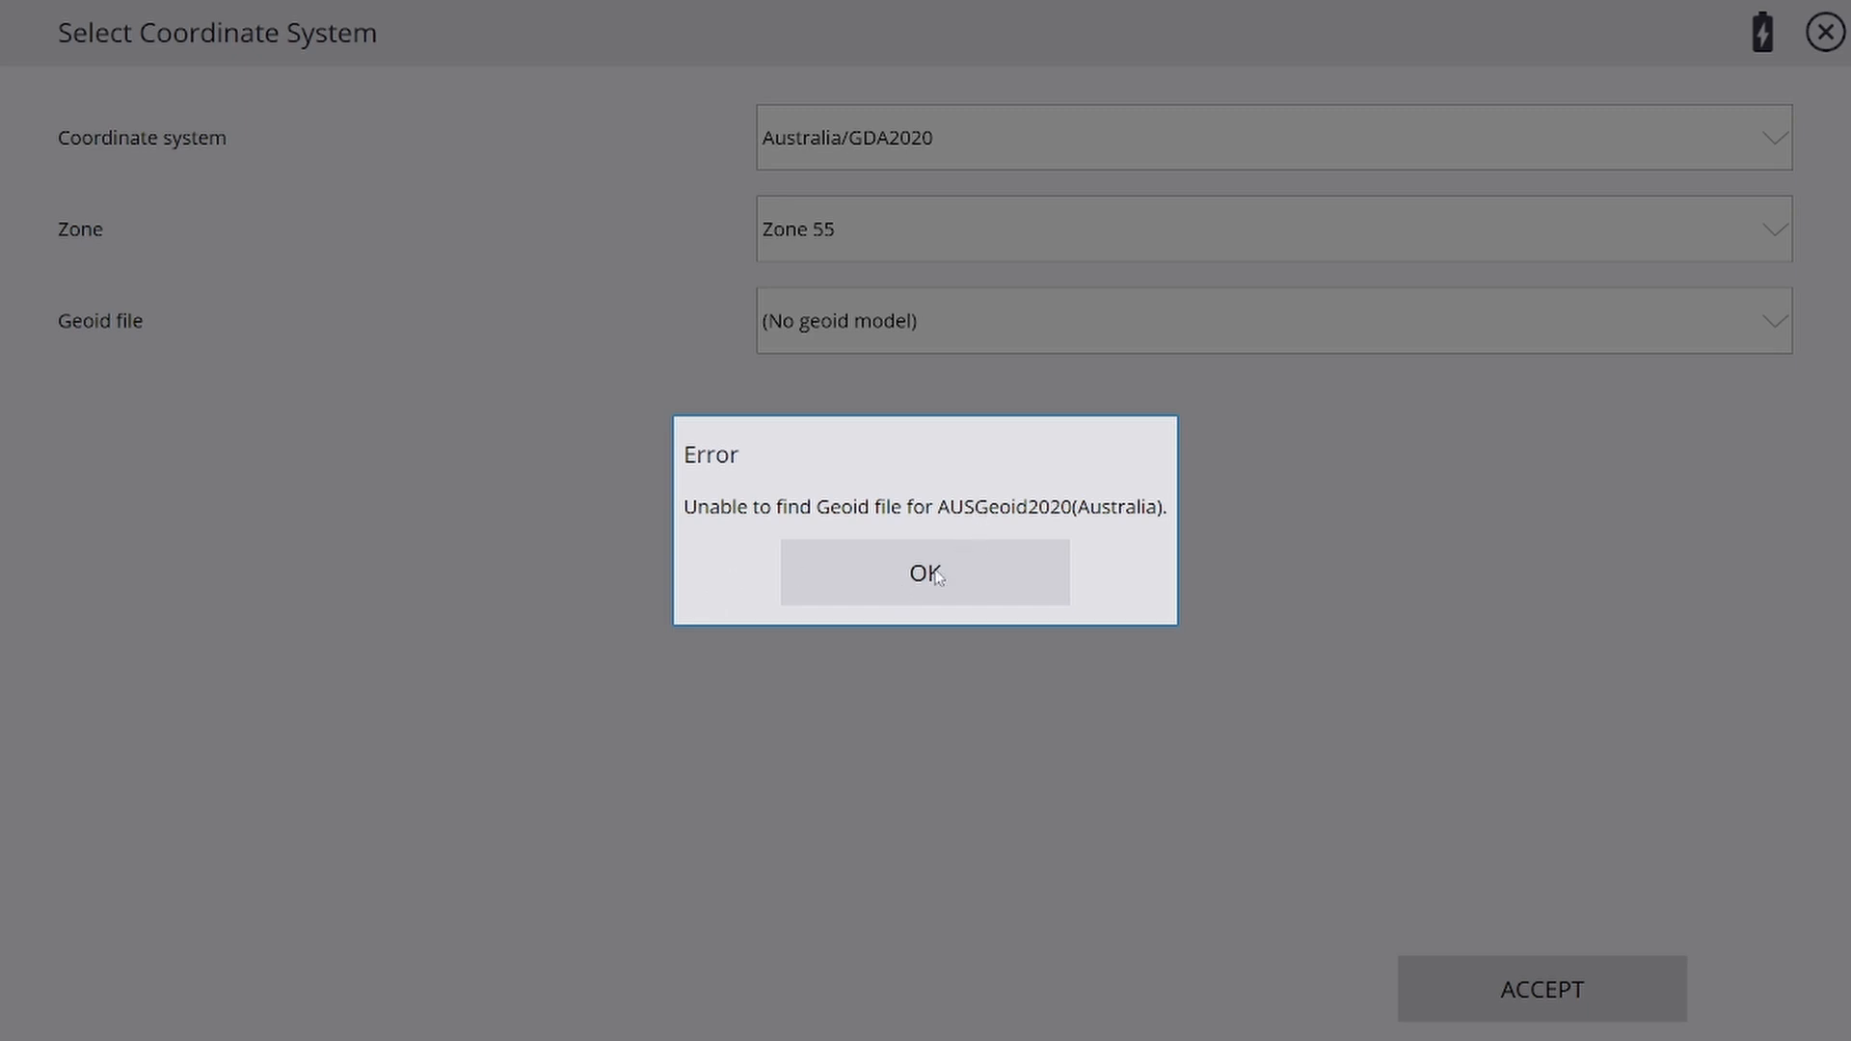
click(936, 577)
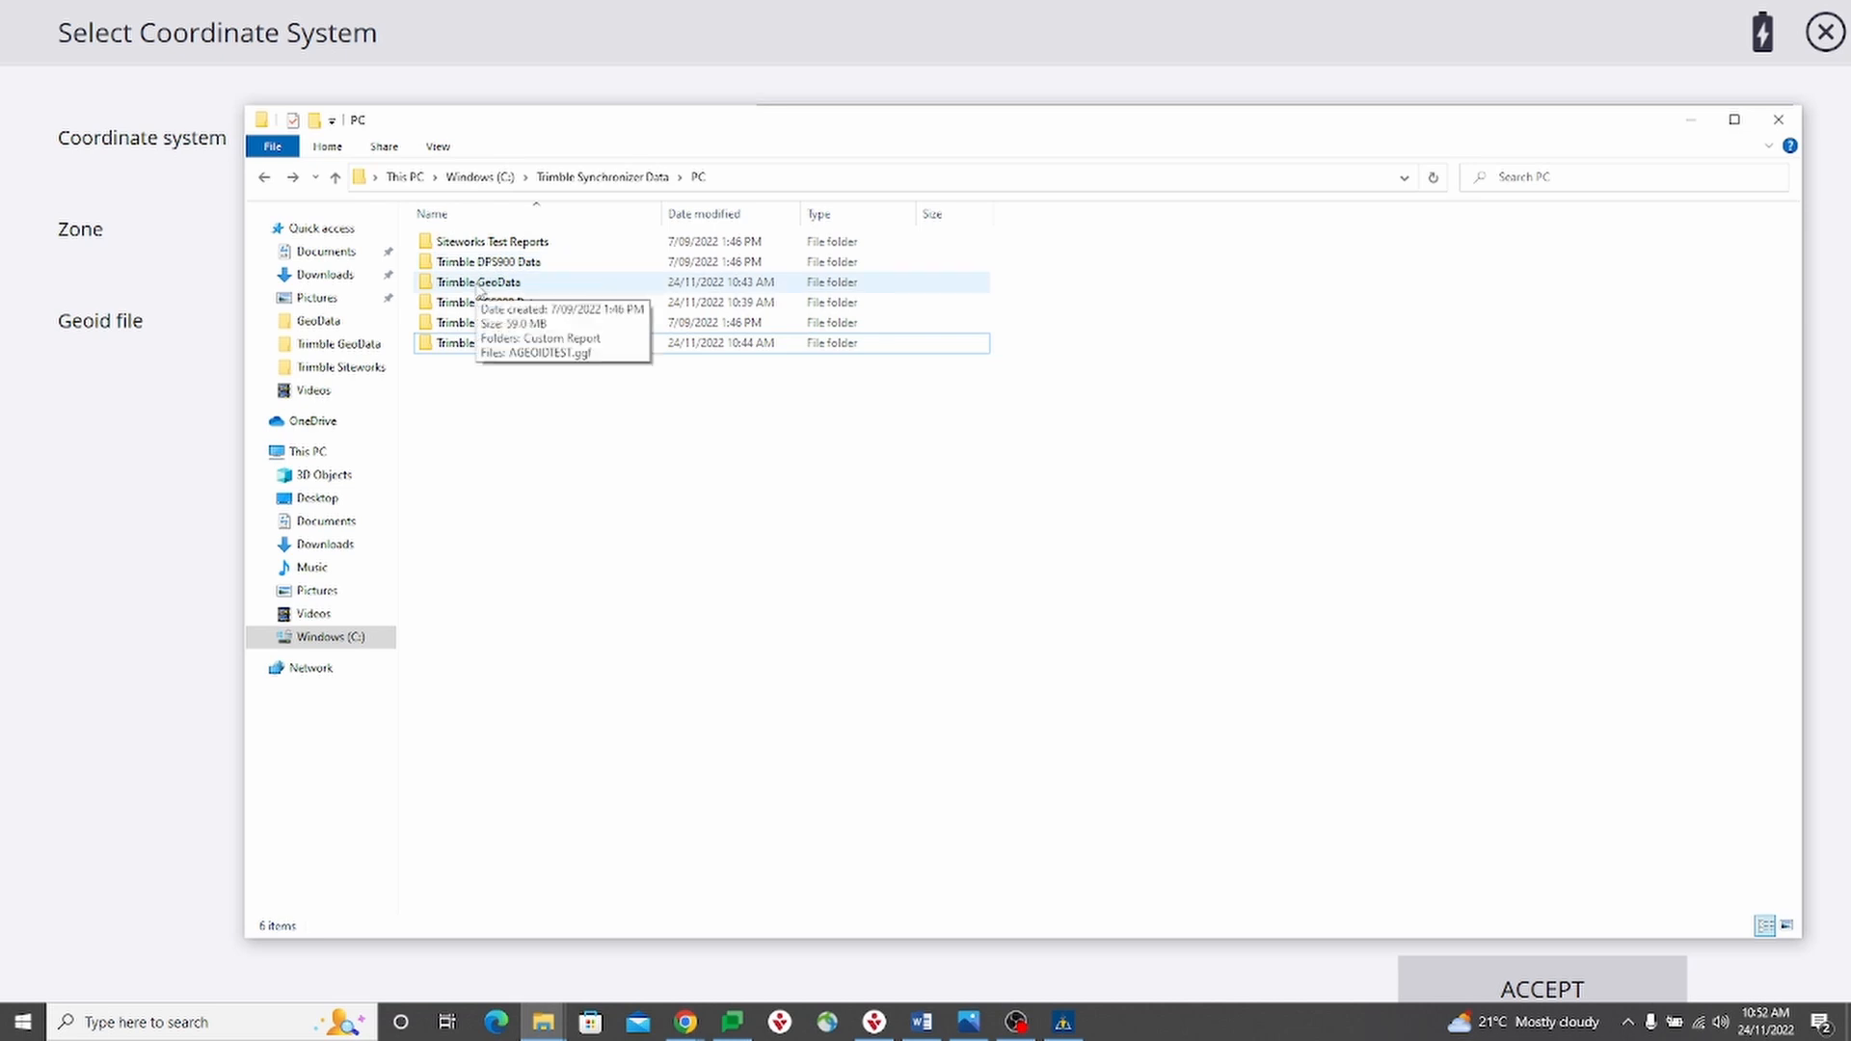
Browse into the Trimble GeoData folder under Trimble Synchronizer Data
double_click(478, 285)
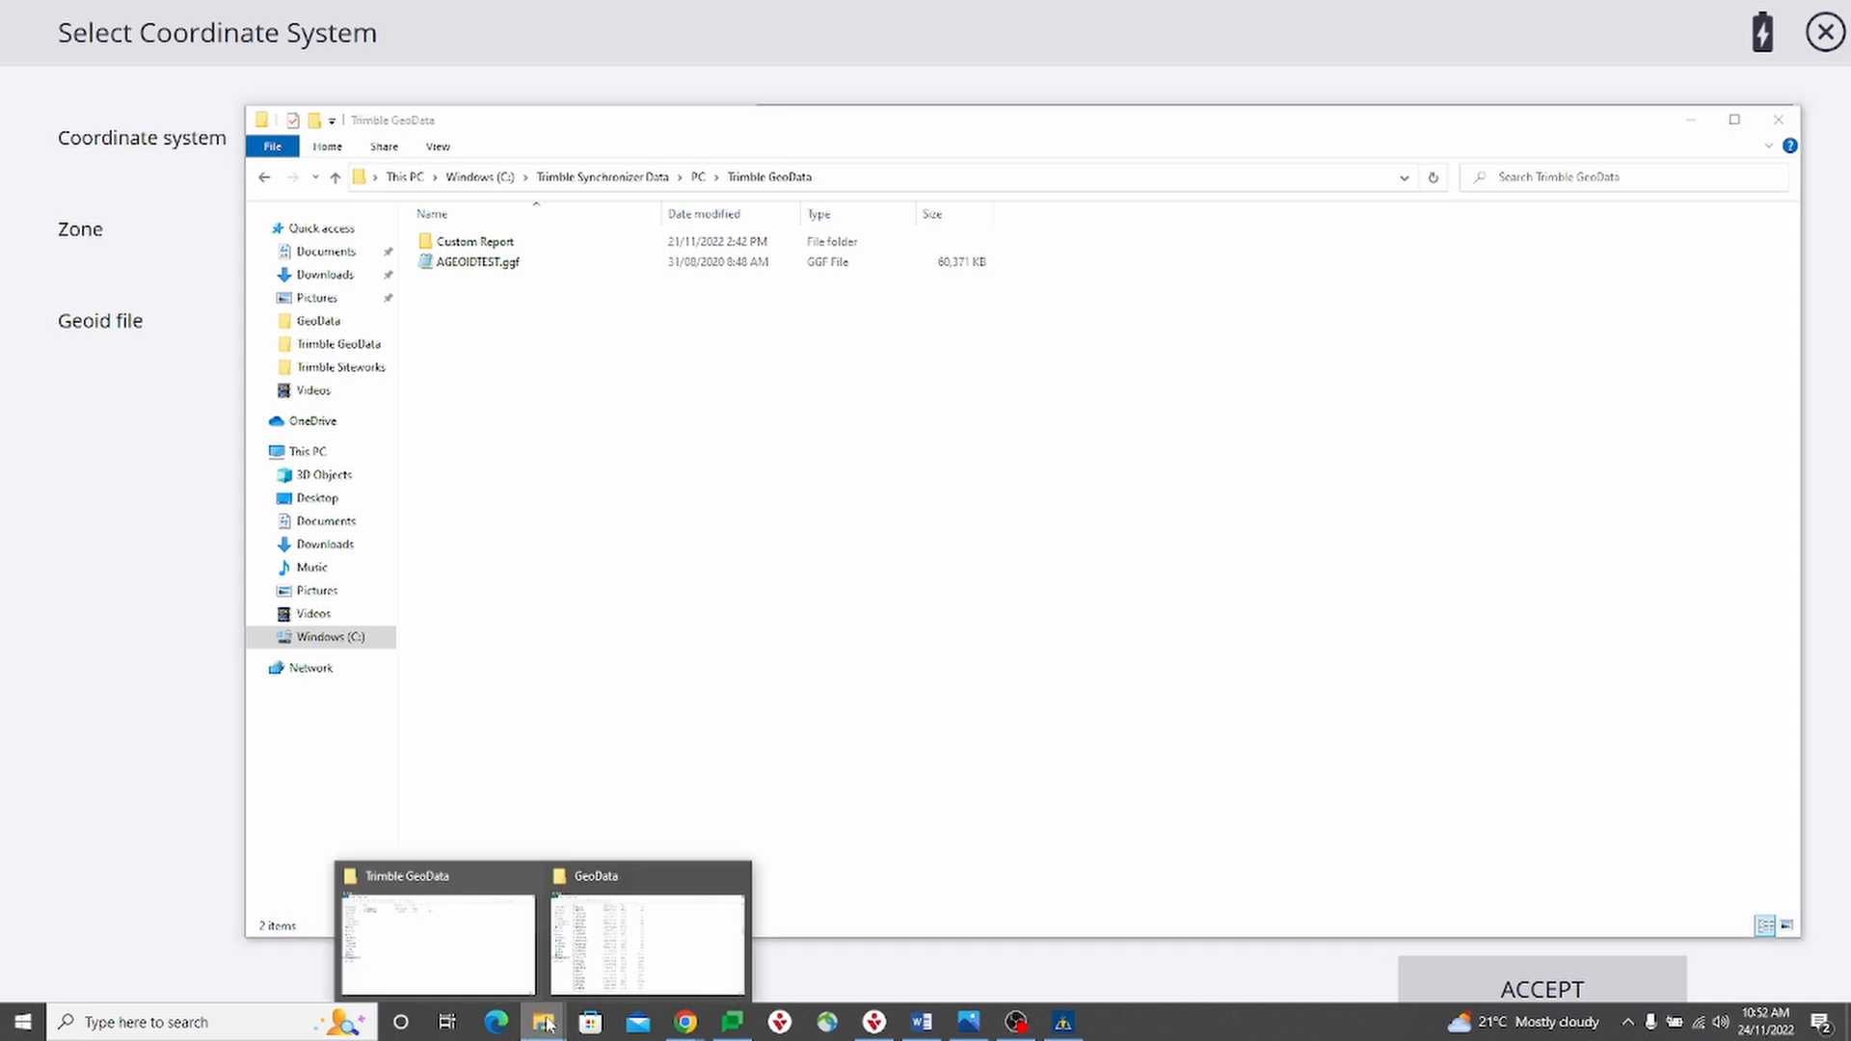
mouse_move(542, 1023)
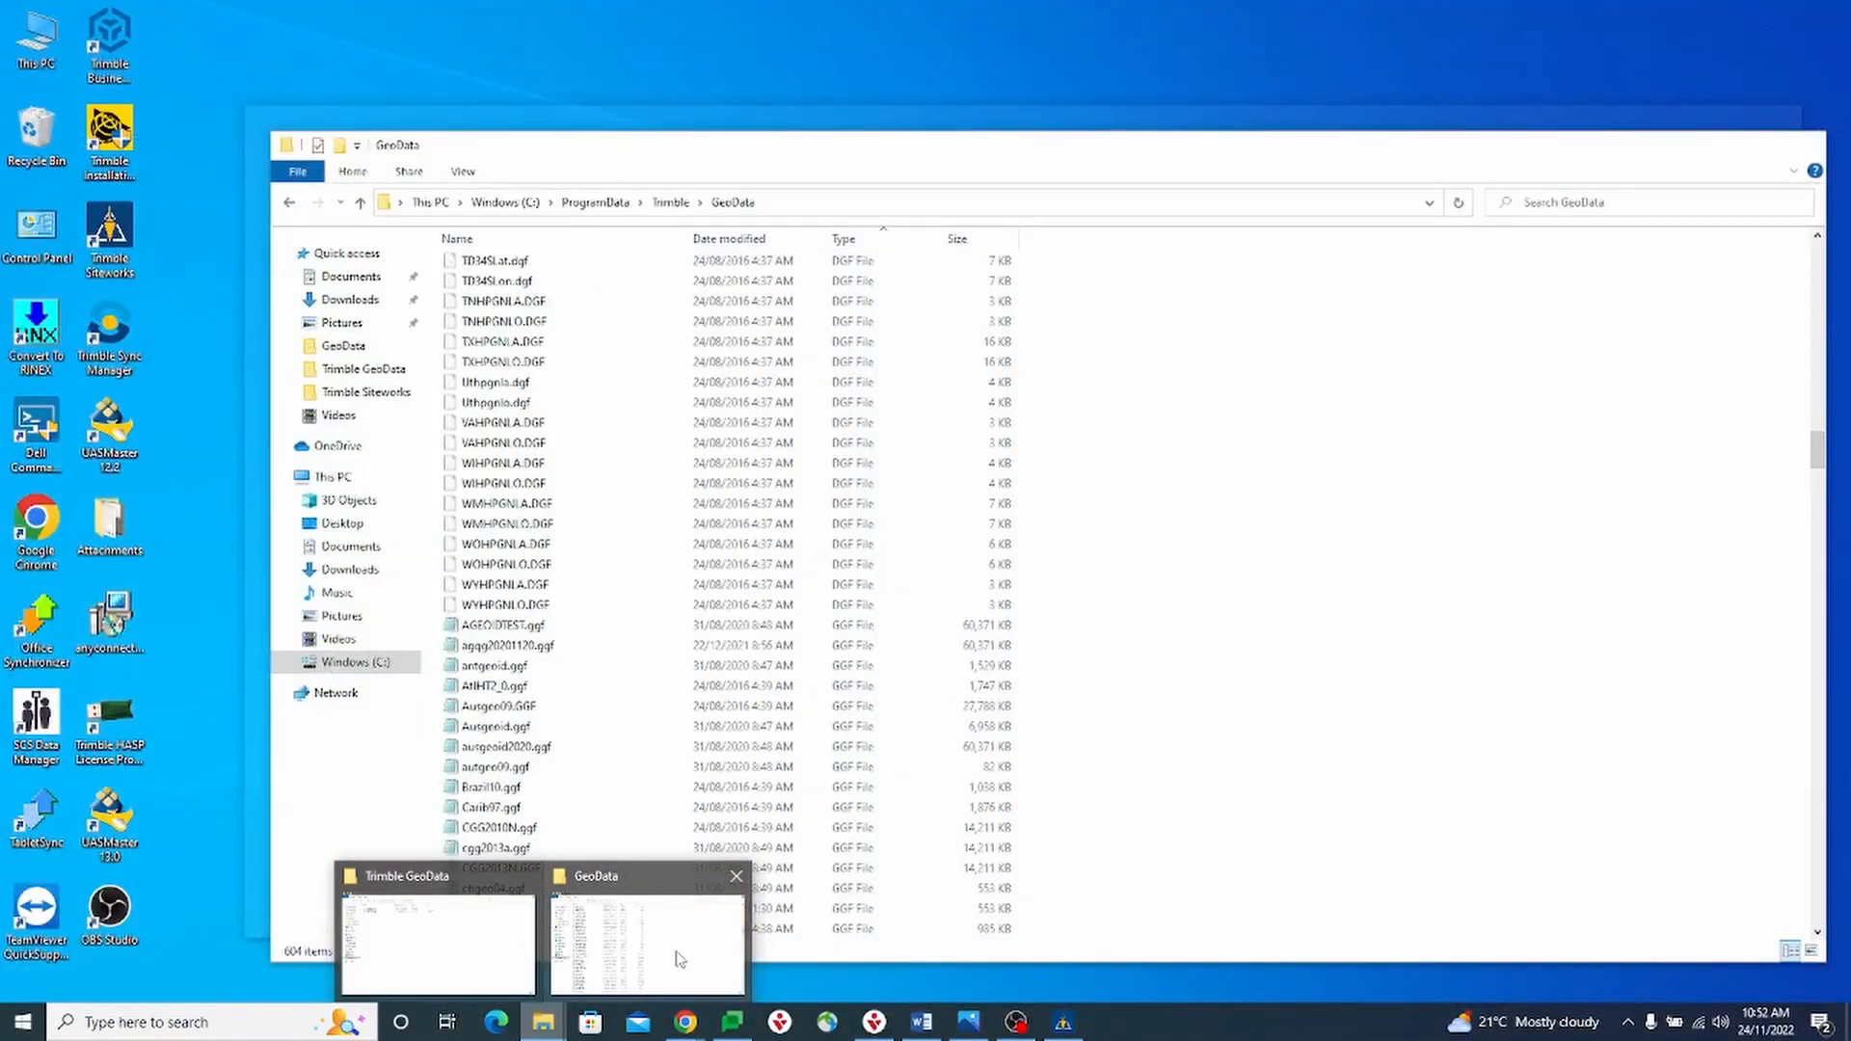
Copy ausgeoid2020.ggf from C:\ProgramData\Trimble\GeoData
click(682, 959)
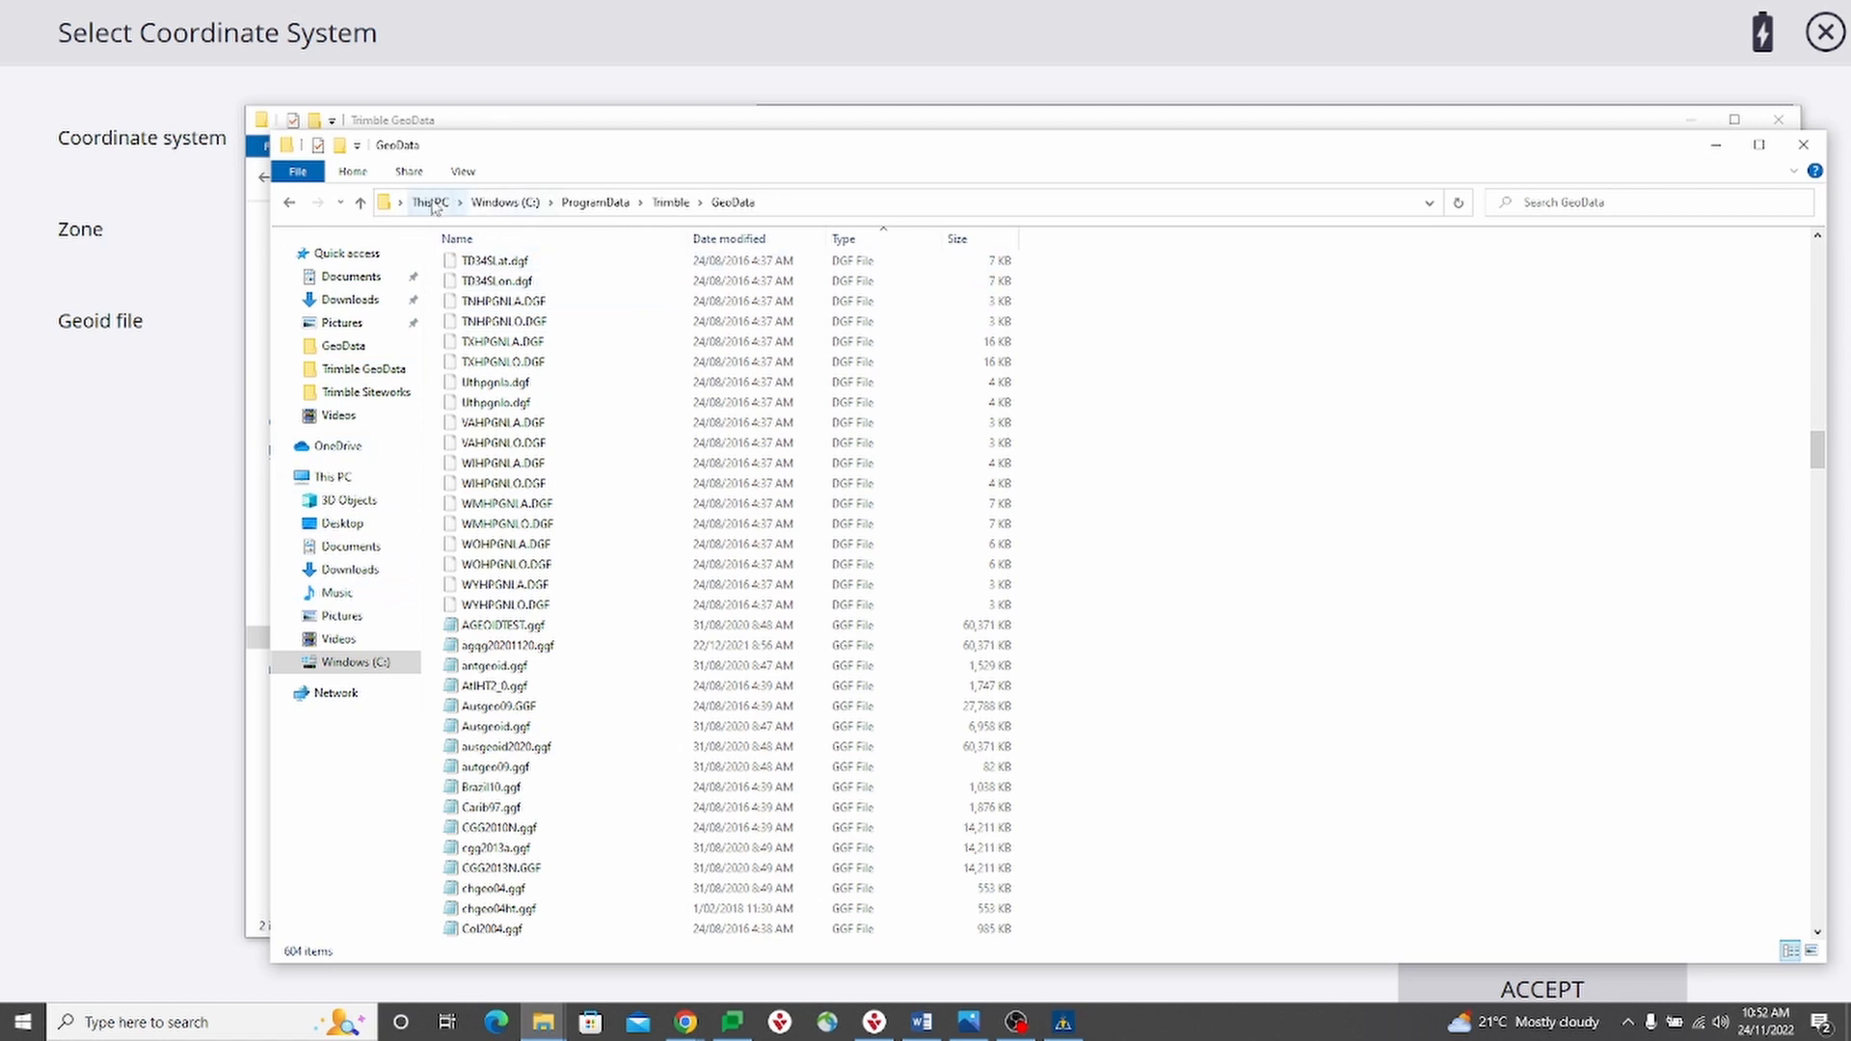
click(343, 665)
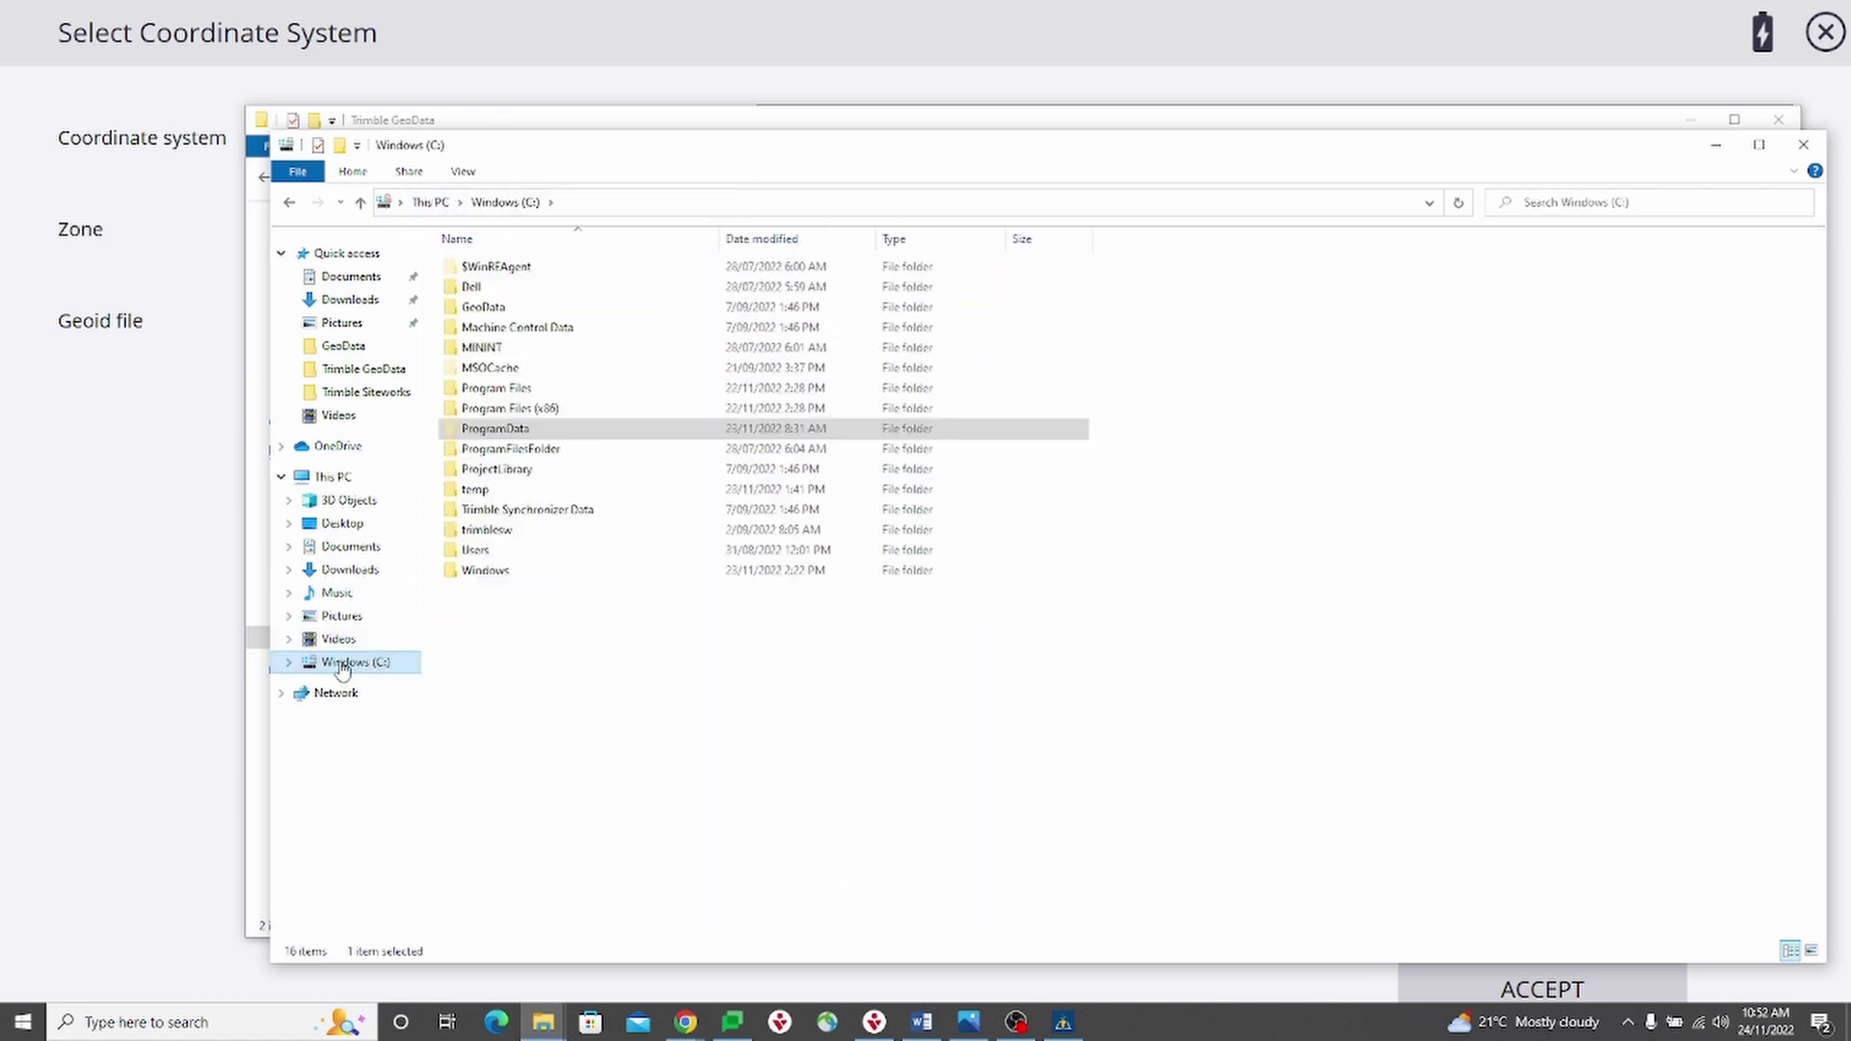
double_click(487, 437)
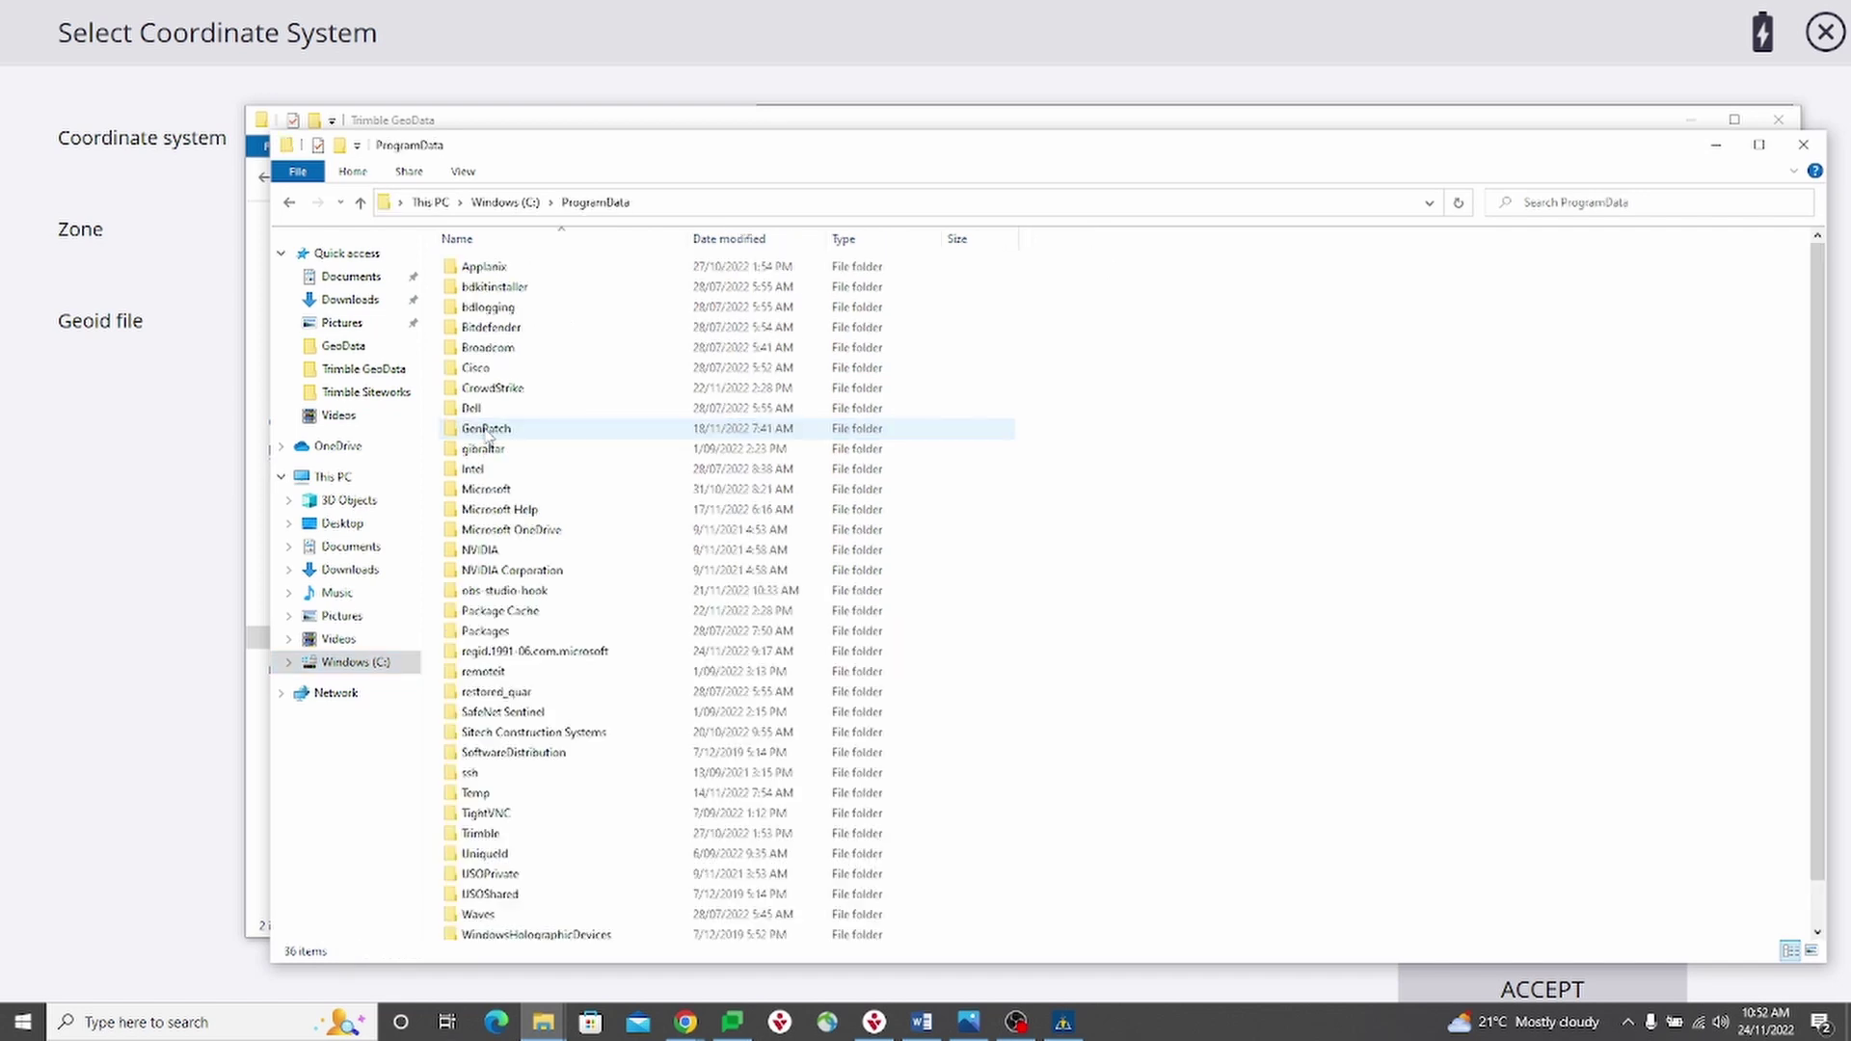
double_click(492, 834)
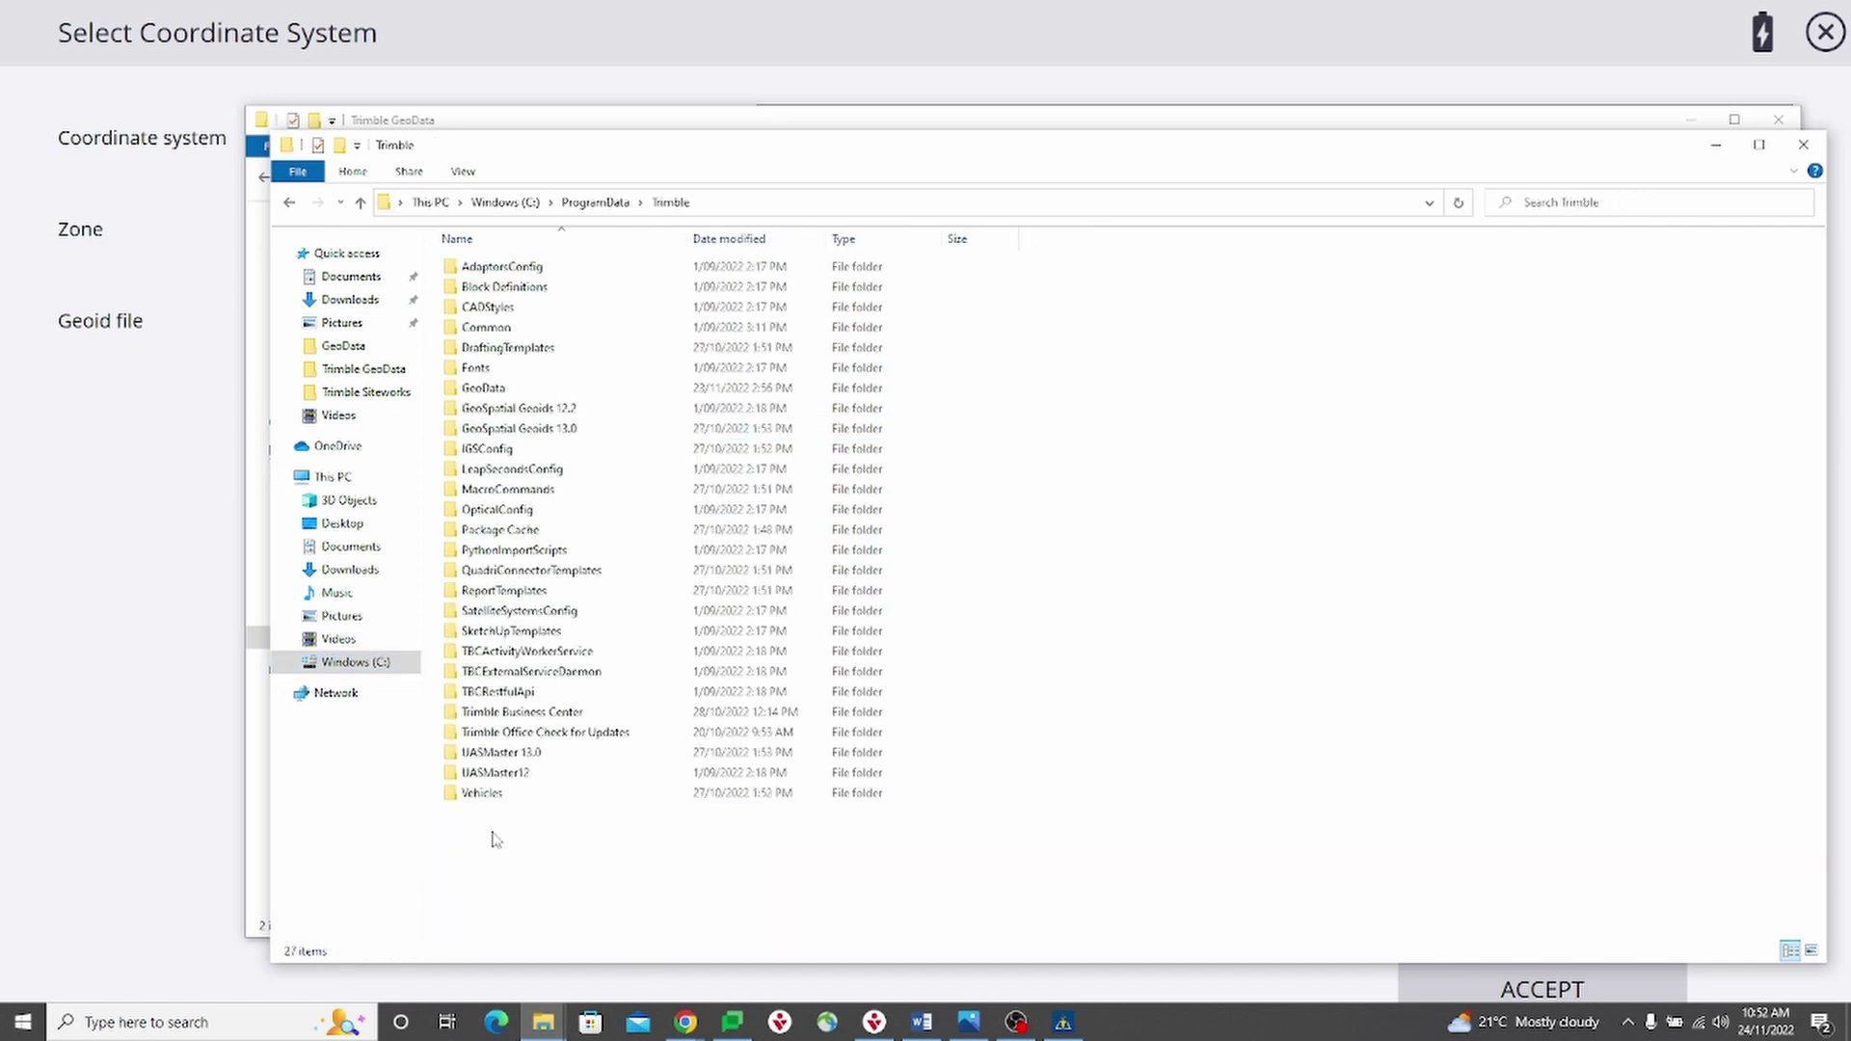
double_click(481, 391)
scroll(531, 533, down, 9)
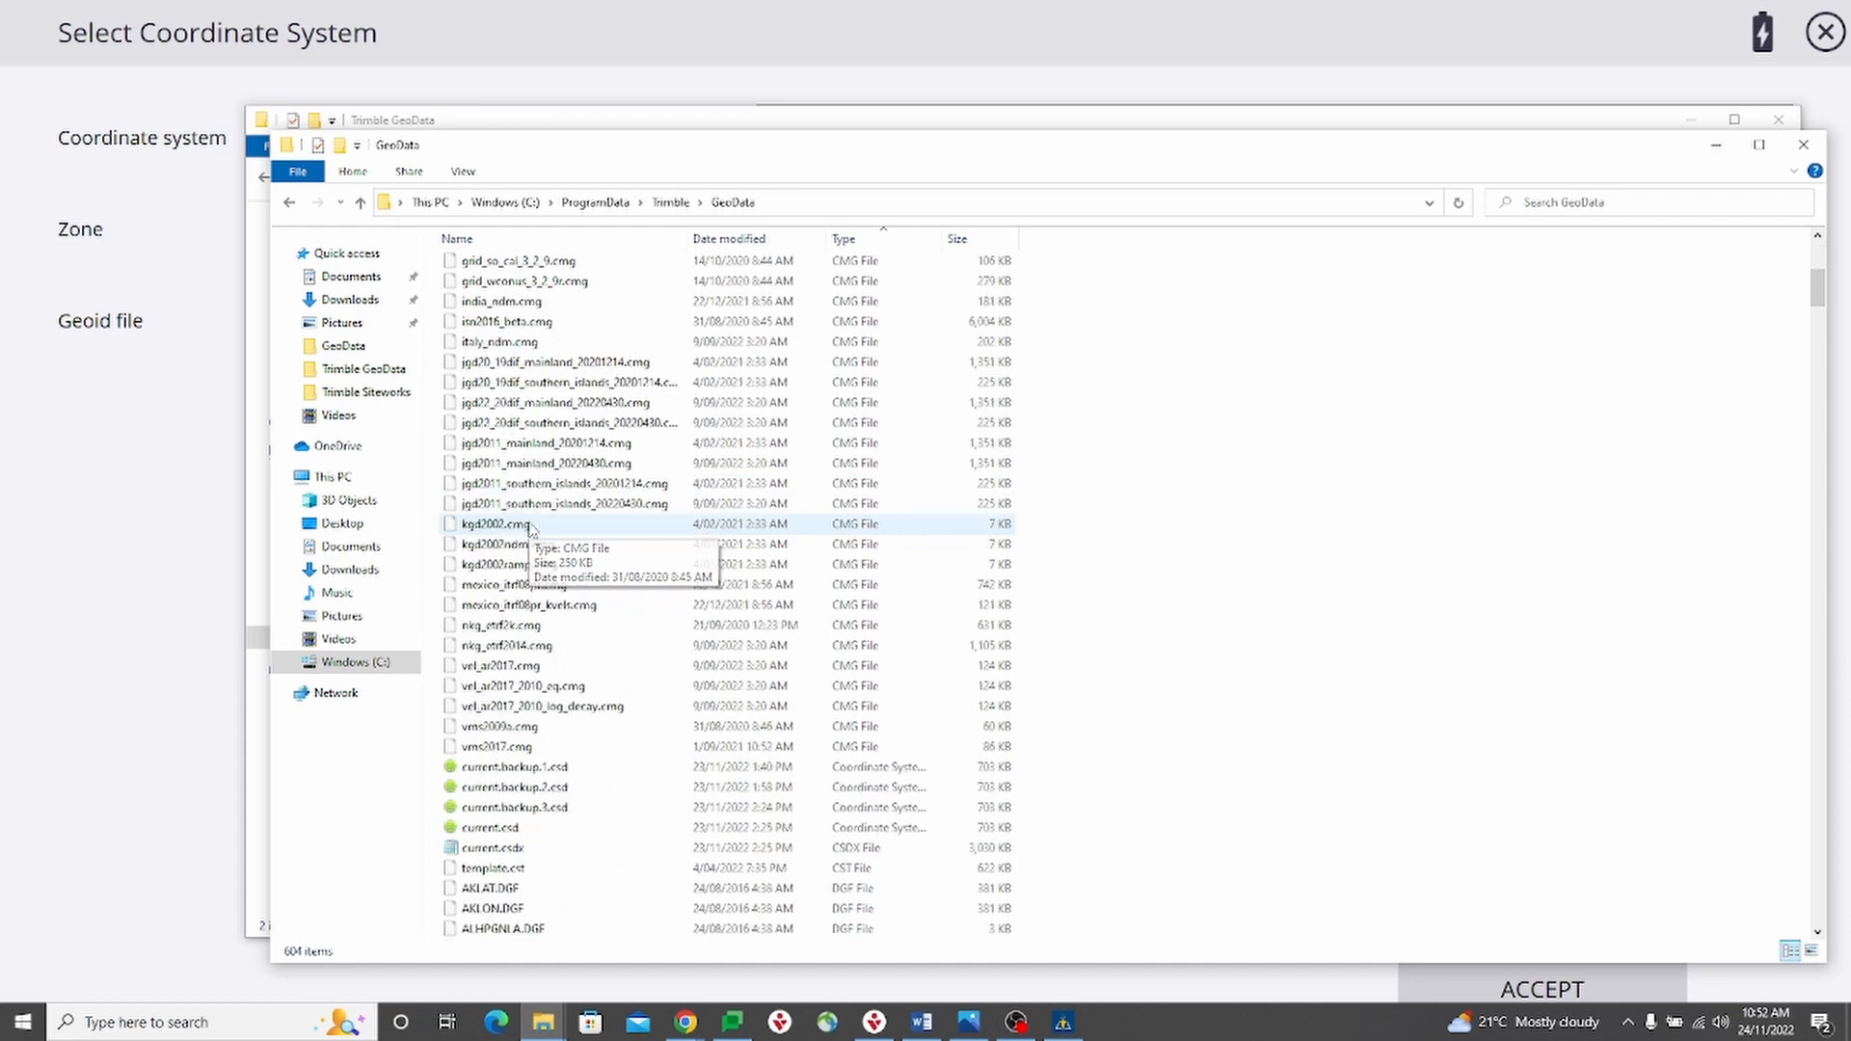
scroll(531, 533, down, 9)
scroll(531, 533, down, 9)
scroll(531, 531, down, 9)
scroll(531, 533, down, 12)
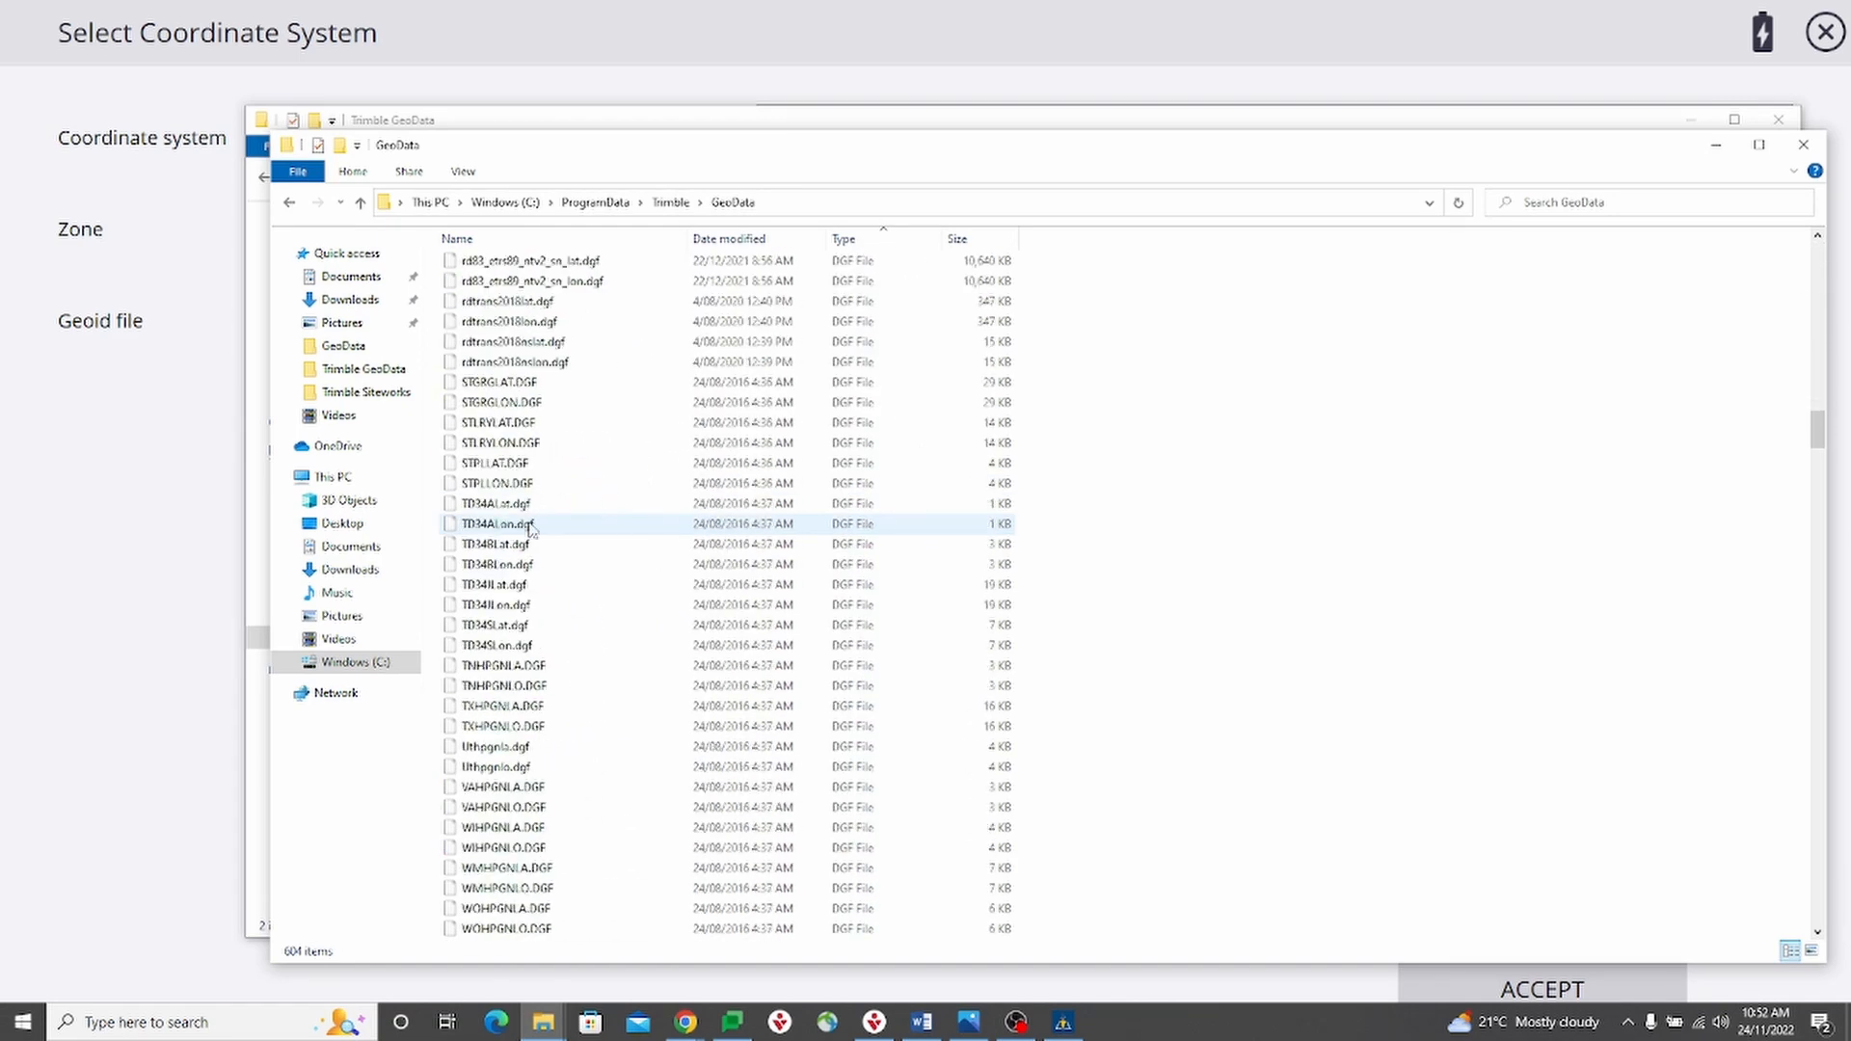
scroll(523, 531, down, 11)
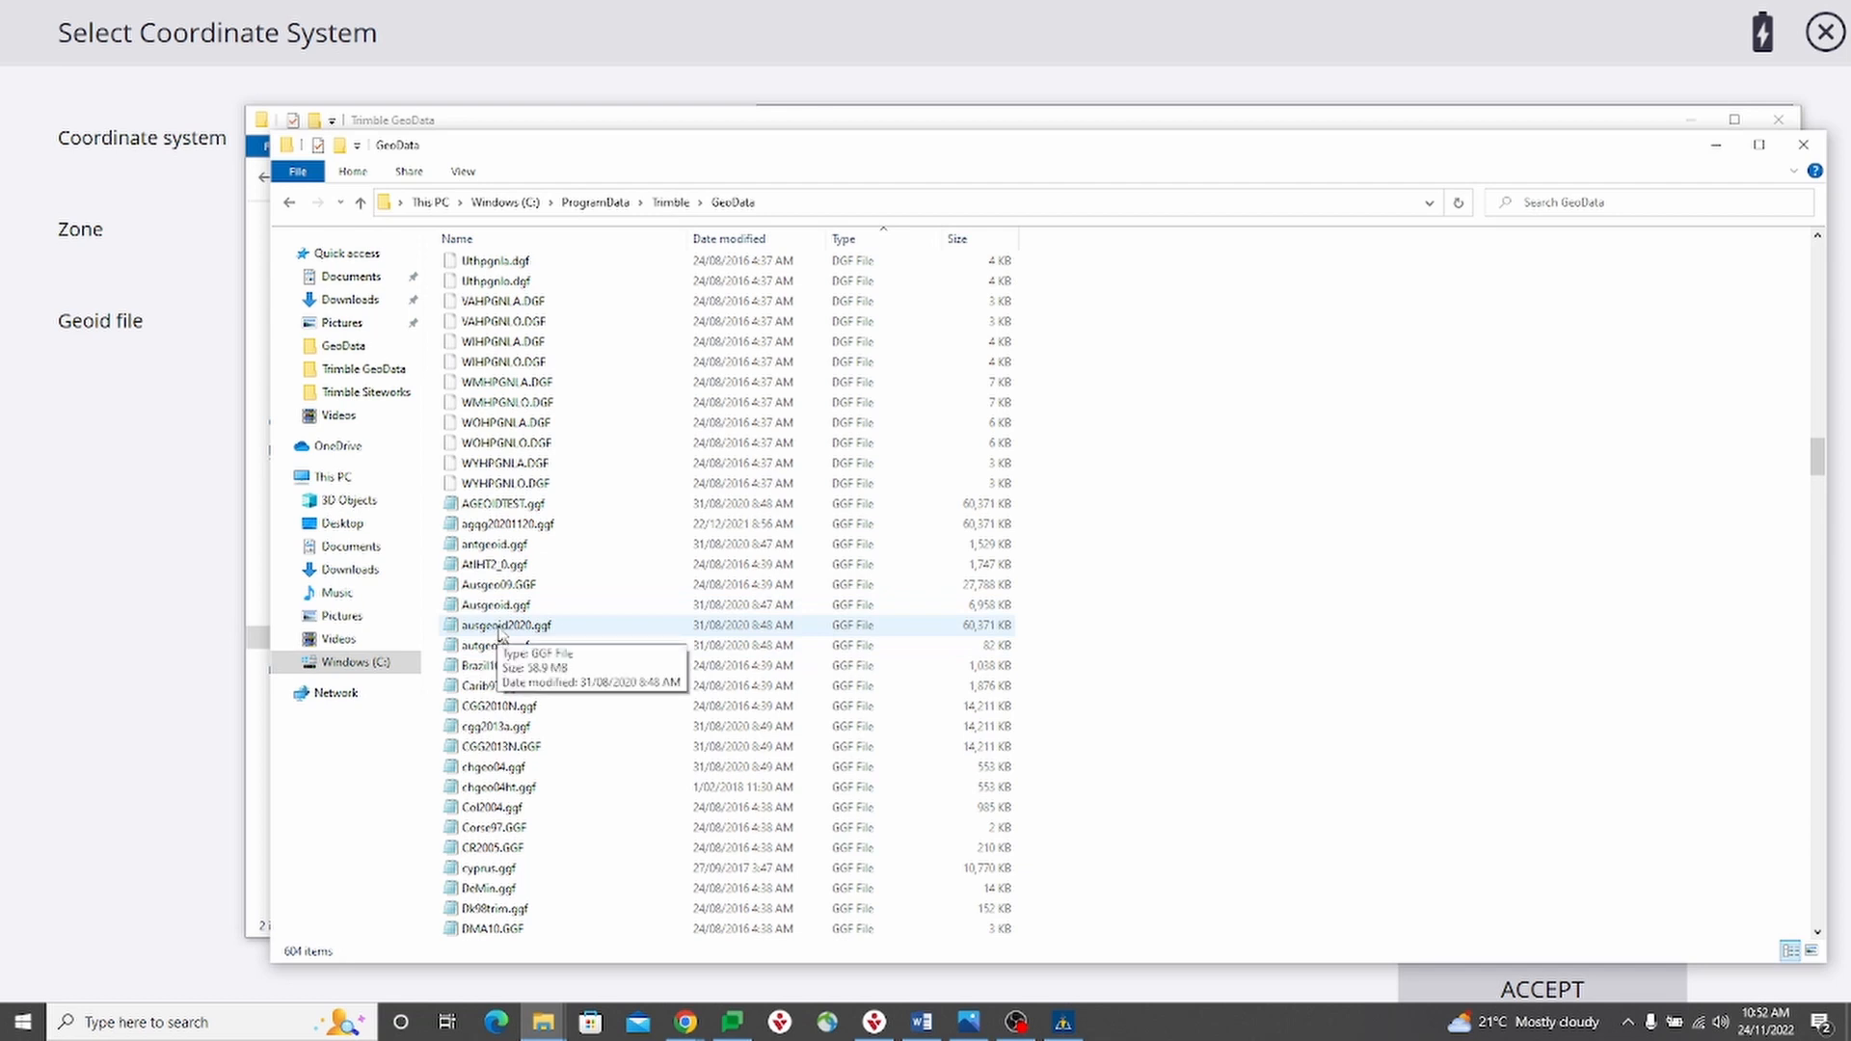
right_click(500, 630)
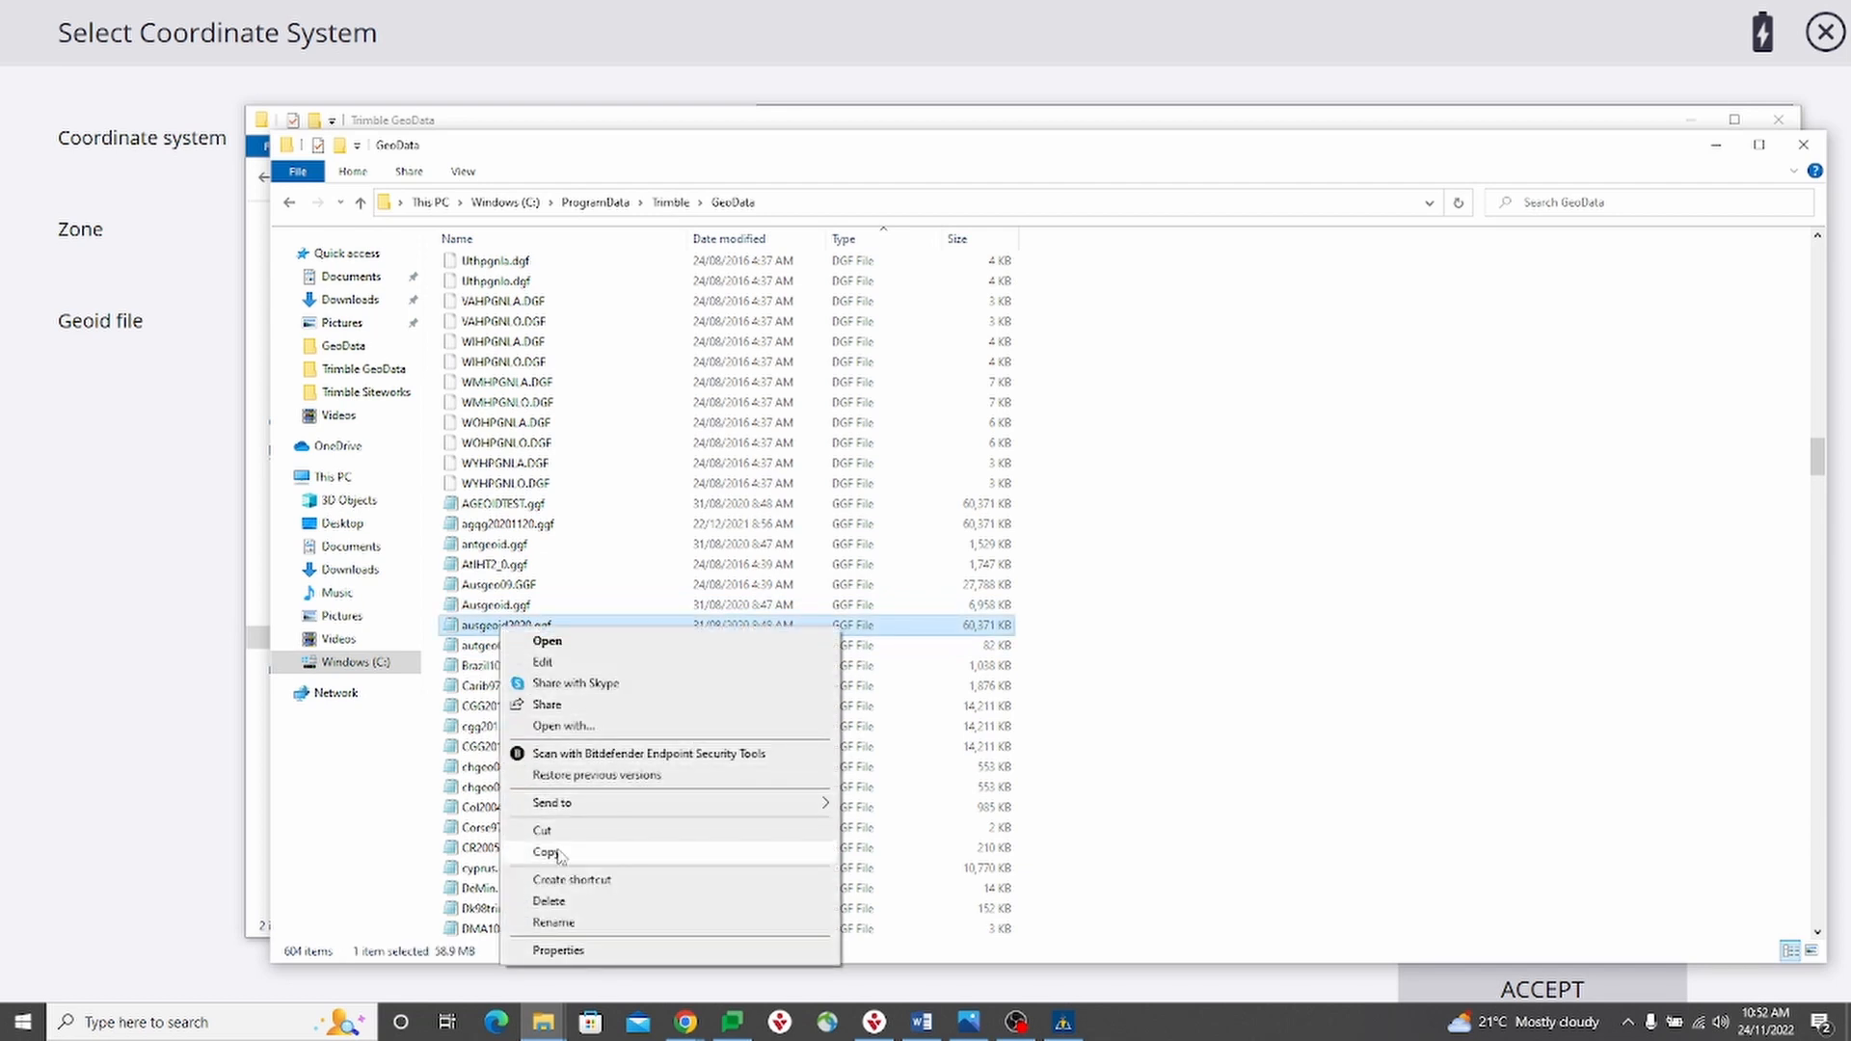
click(550, 852)
click(1717, 145)
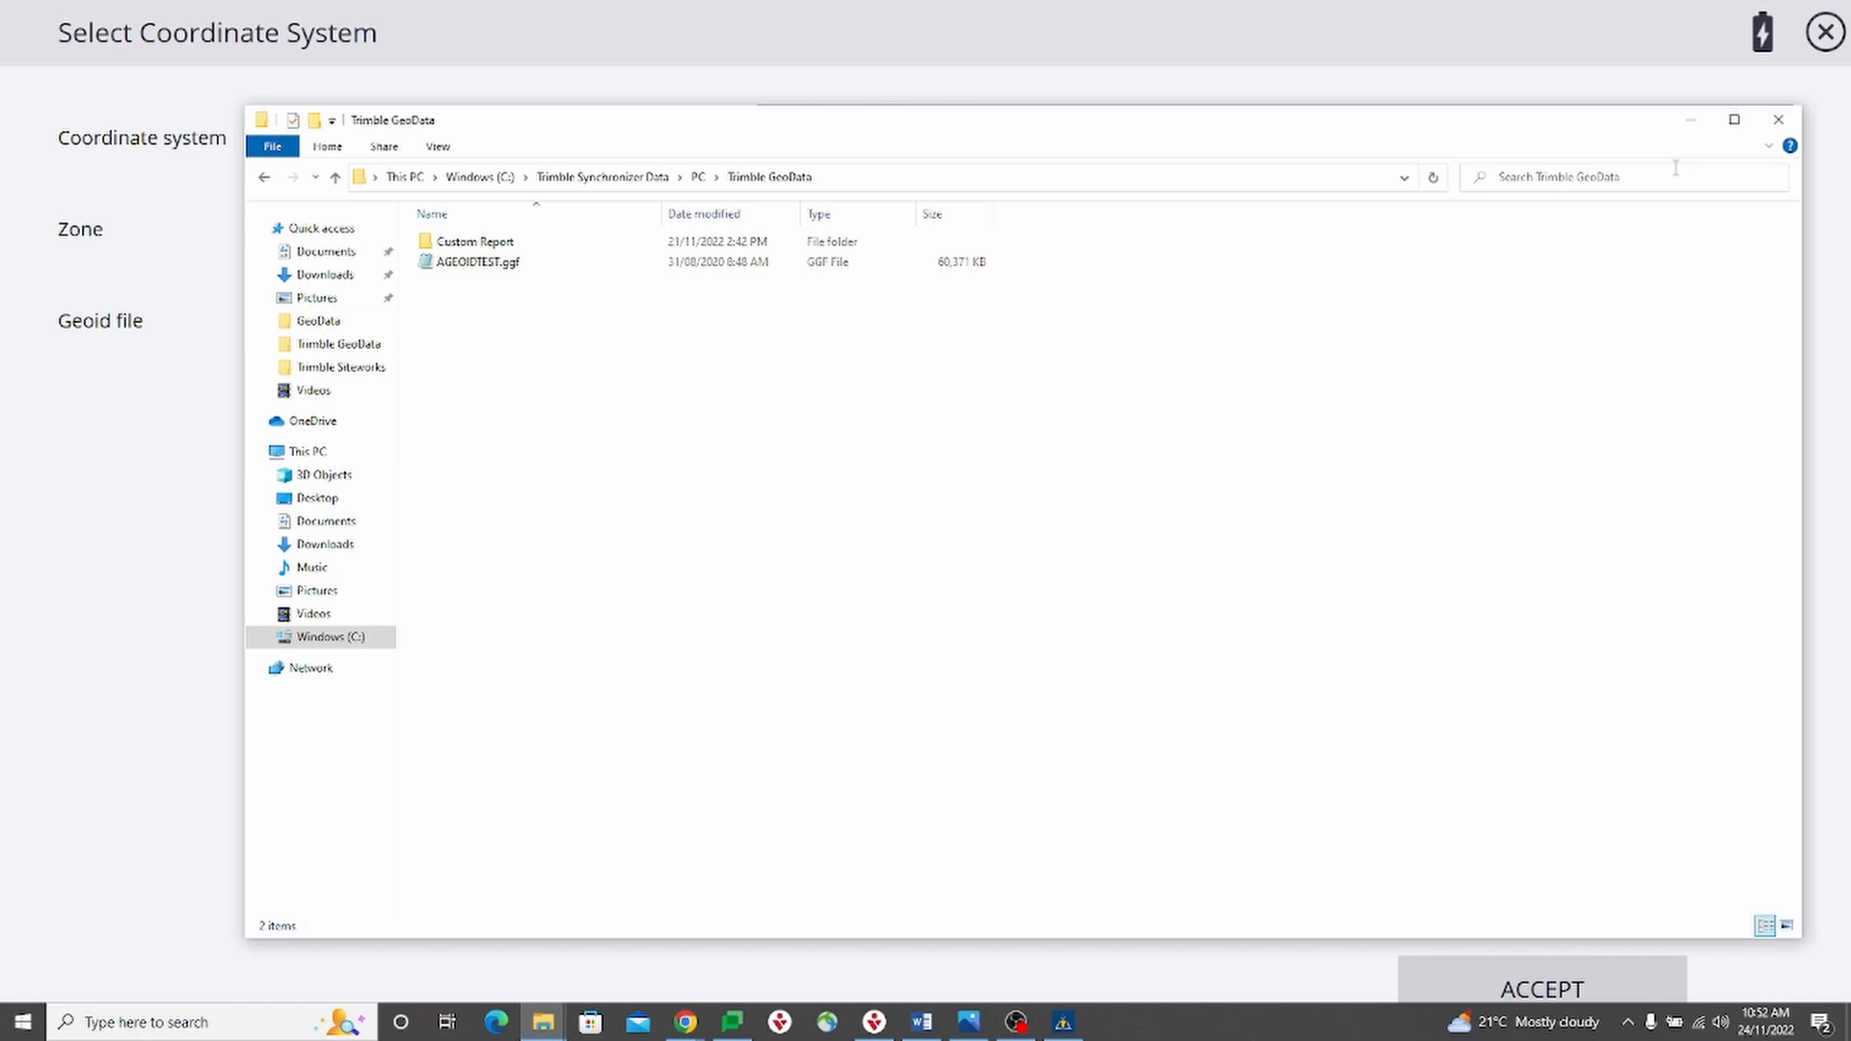
Paste ausgeoid2020.ggf into the Trimble GeoData synchronizer folder and close Explorer
right_click(507, 389)
click(573, 518)
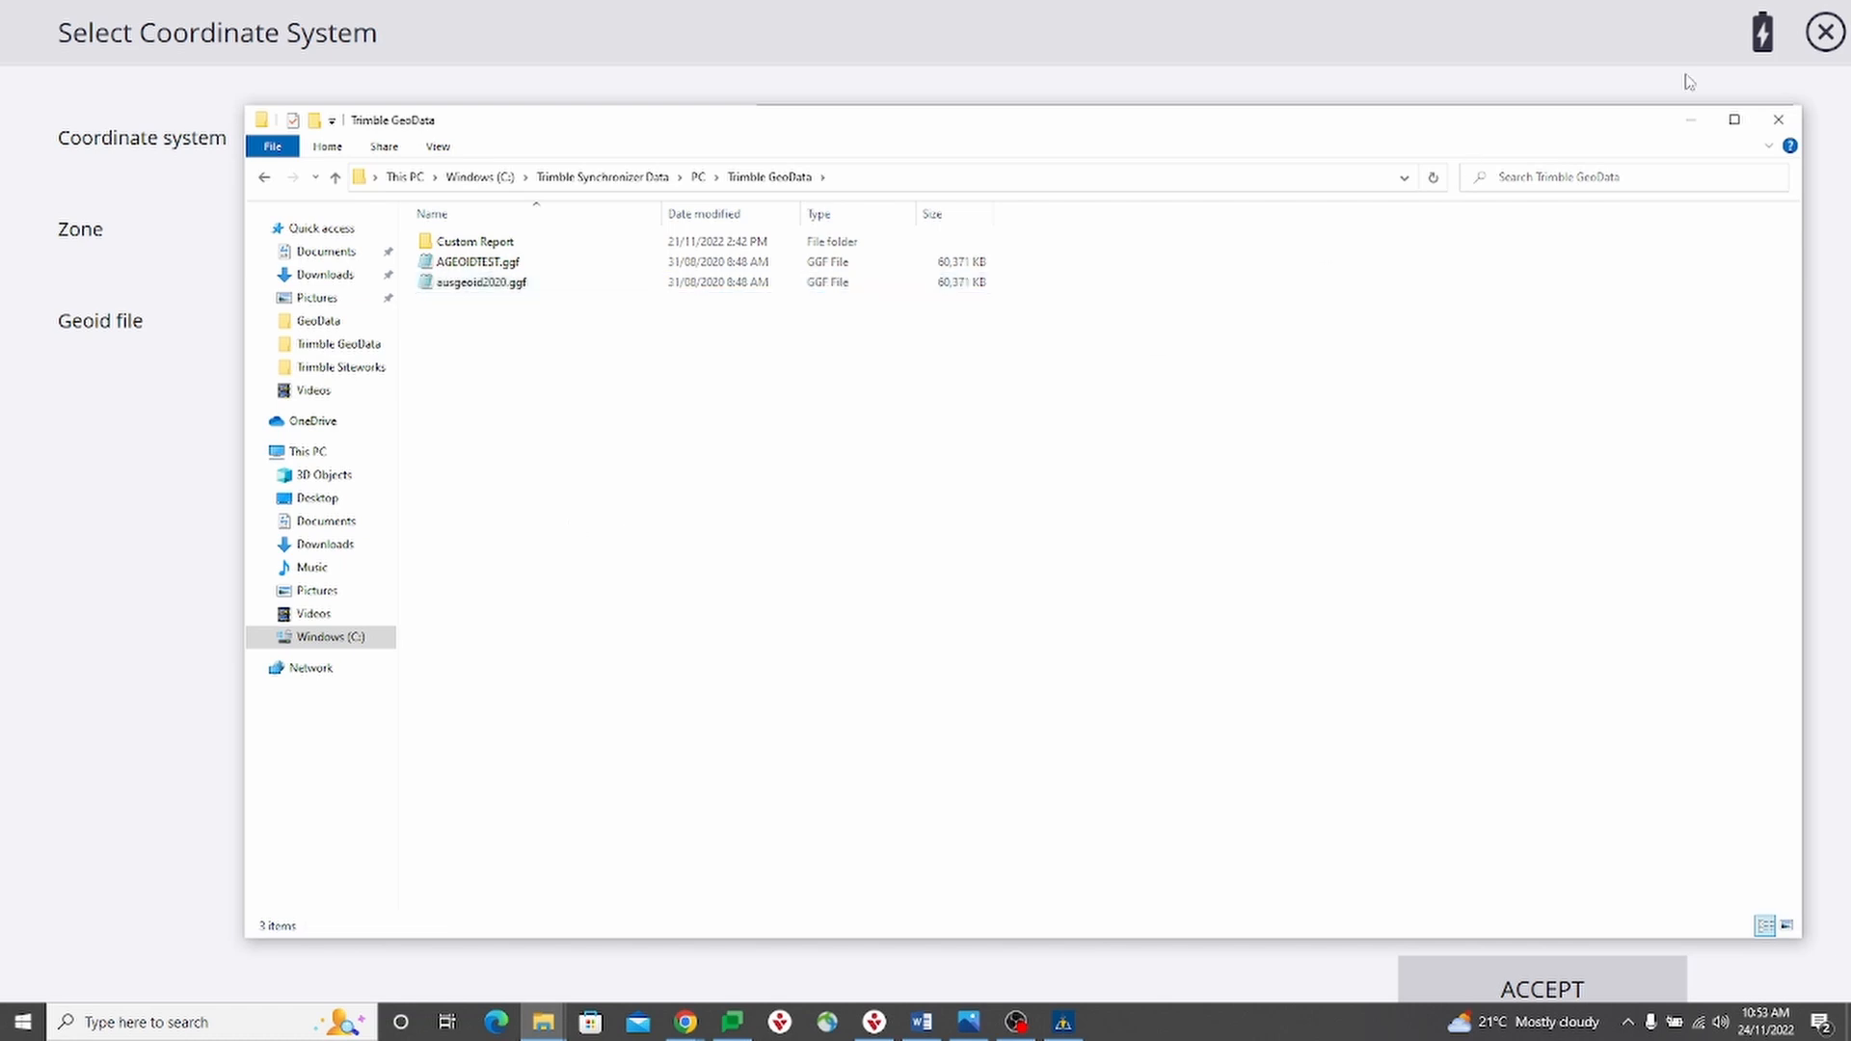
click(1693, 120)
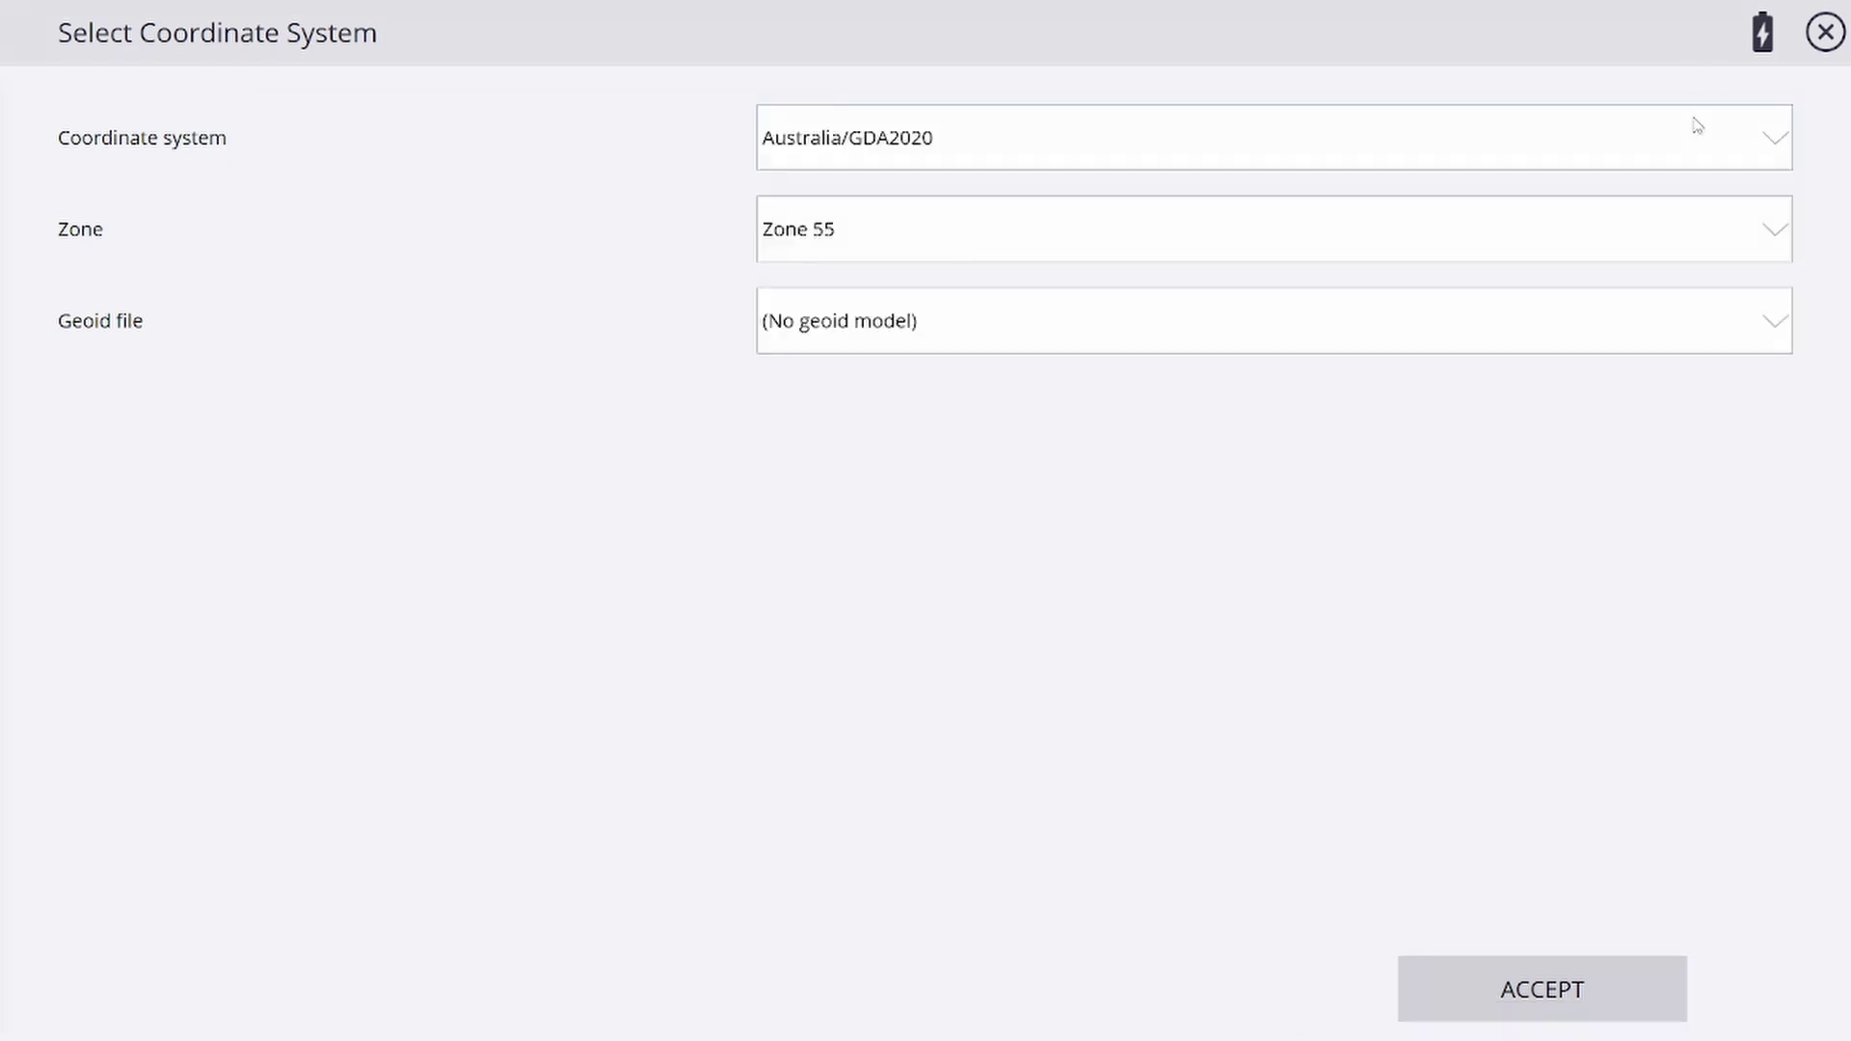
Back out of project creation and accept the Rover receiver setup
click(1825, 32)
click(1825, 32)
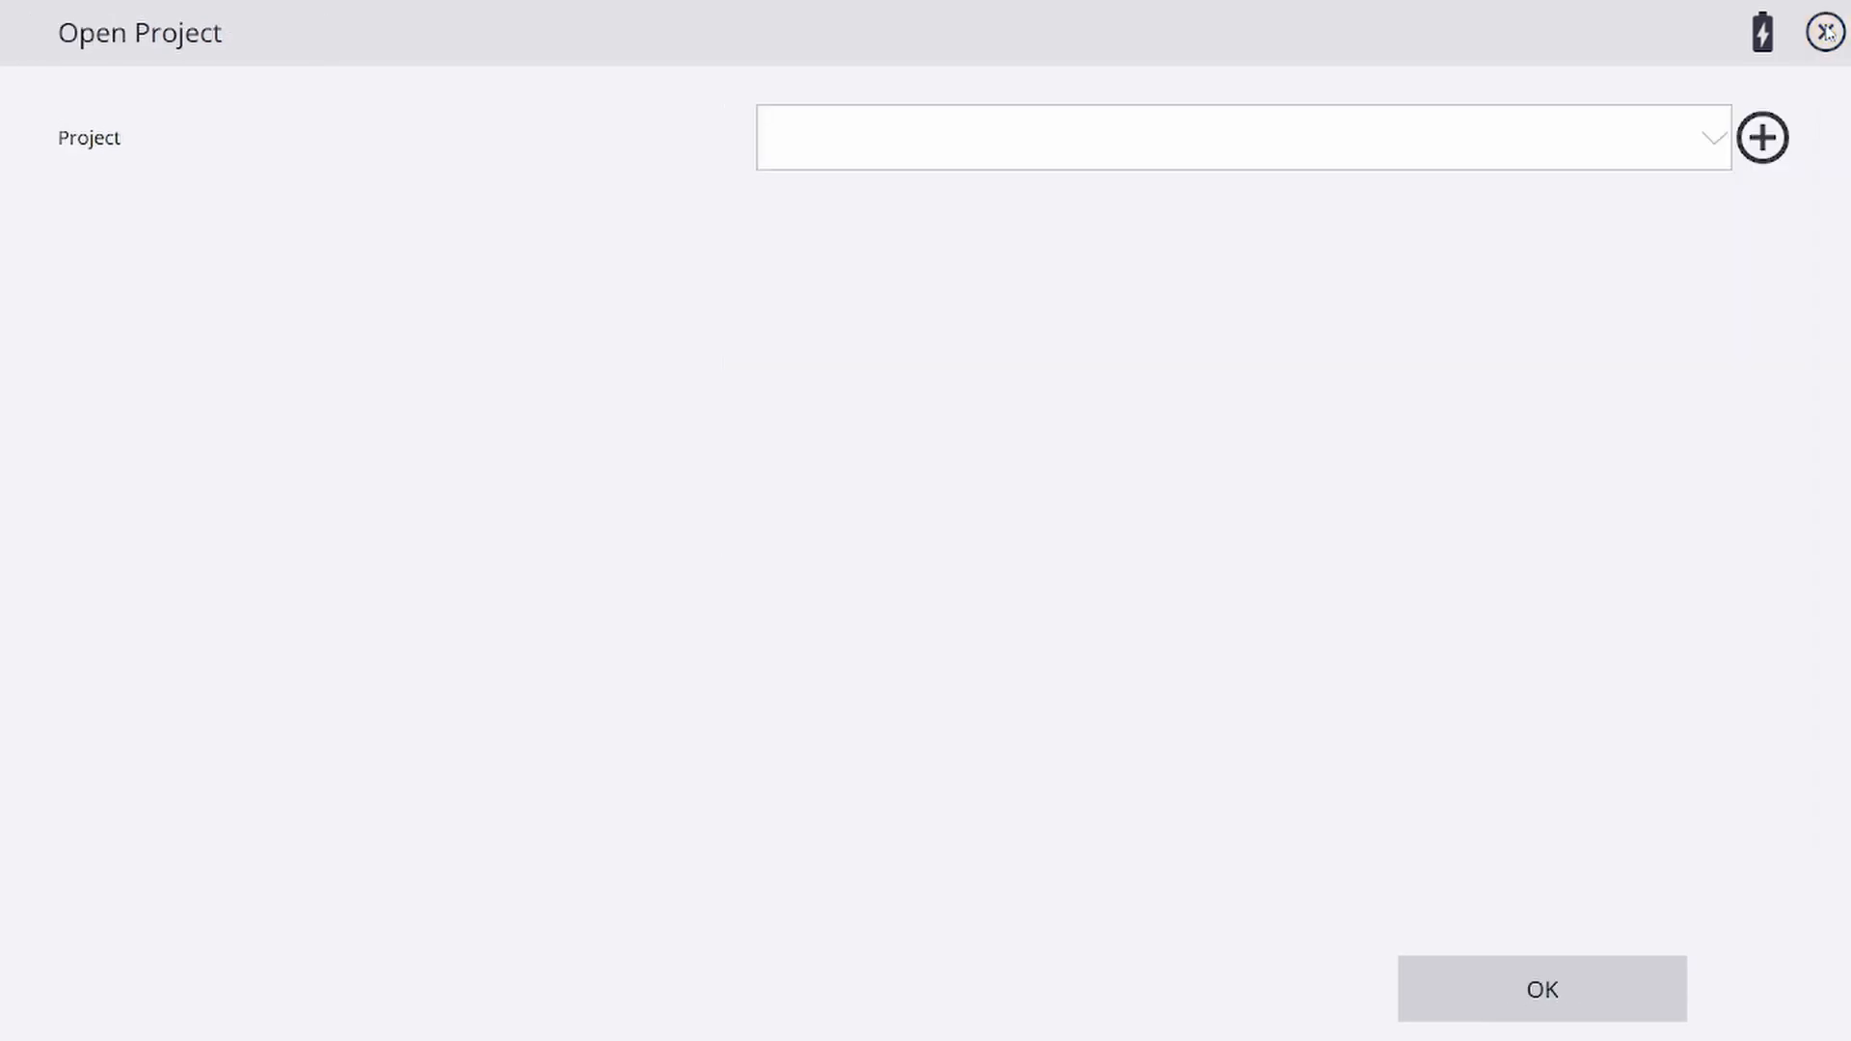
click(1825, 32)
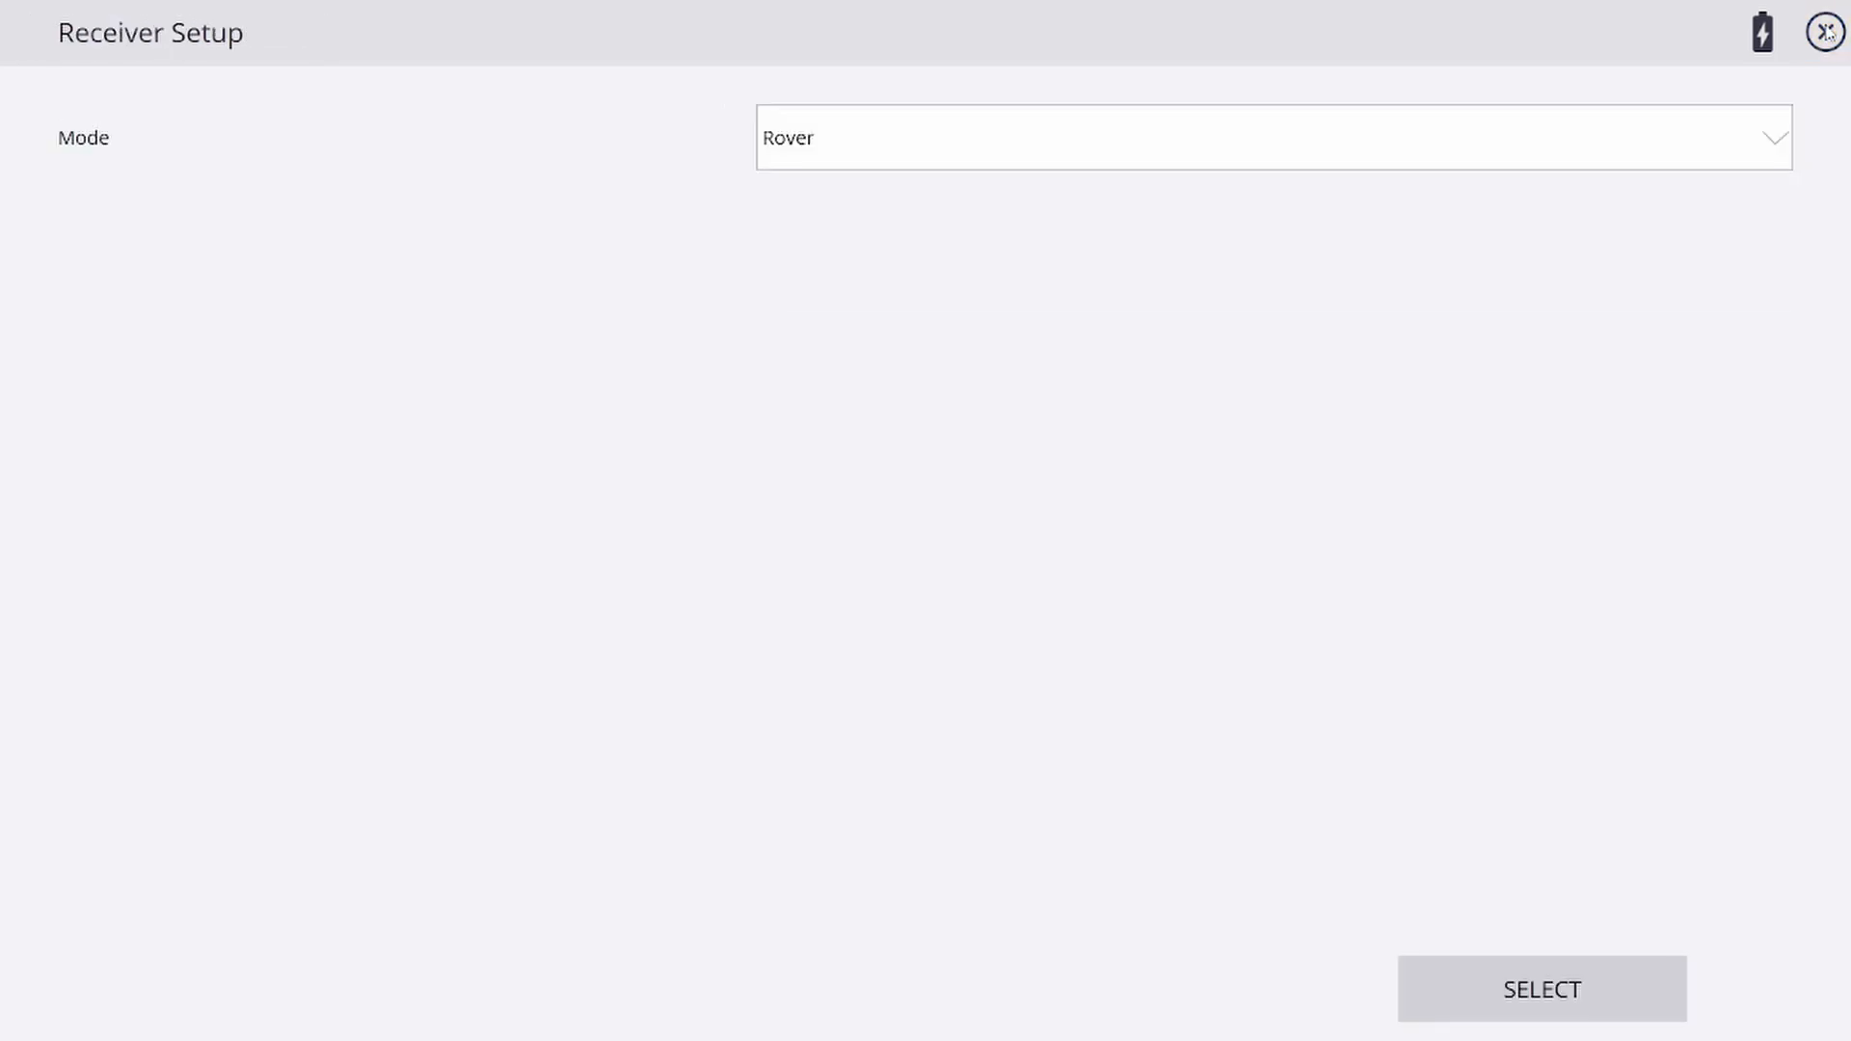
click(1826, 33)
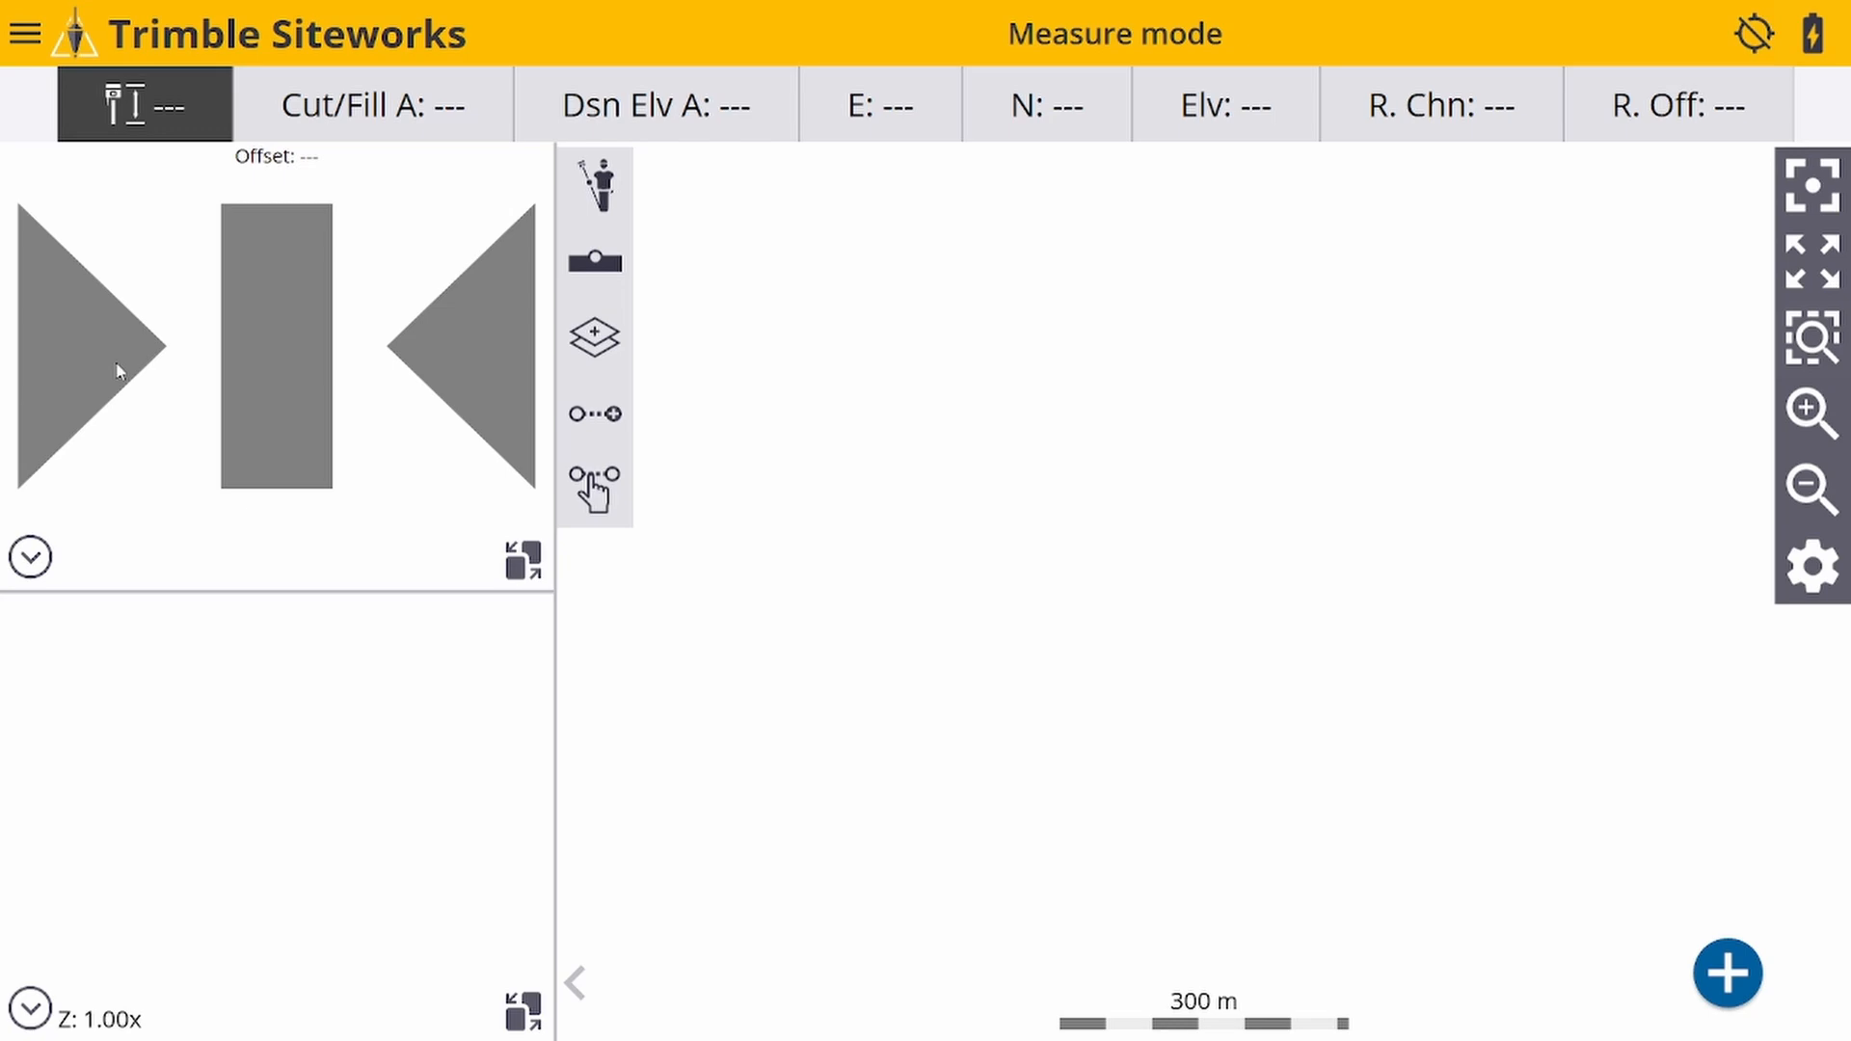
Exit Siteworks from the main menu and confirm quitting
click(26, 33)
click(73, 557)
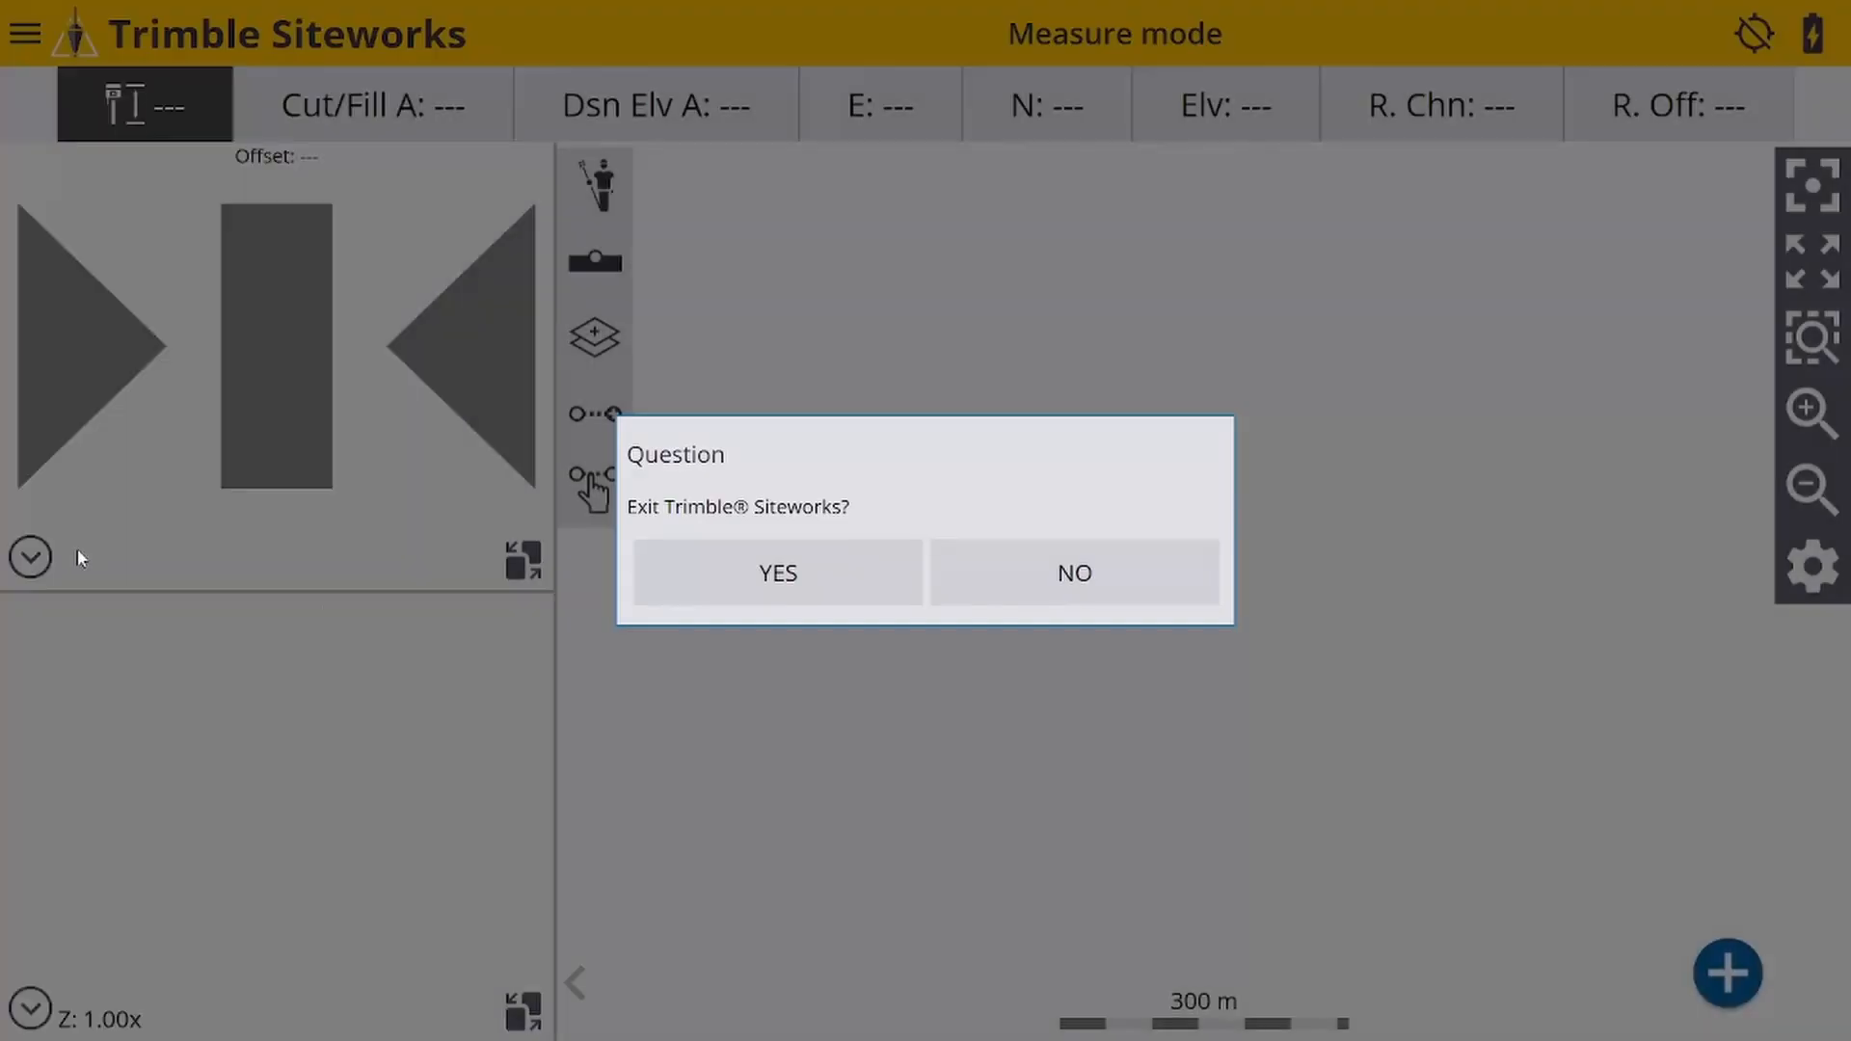
click(813, 582)
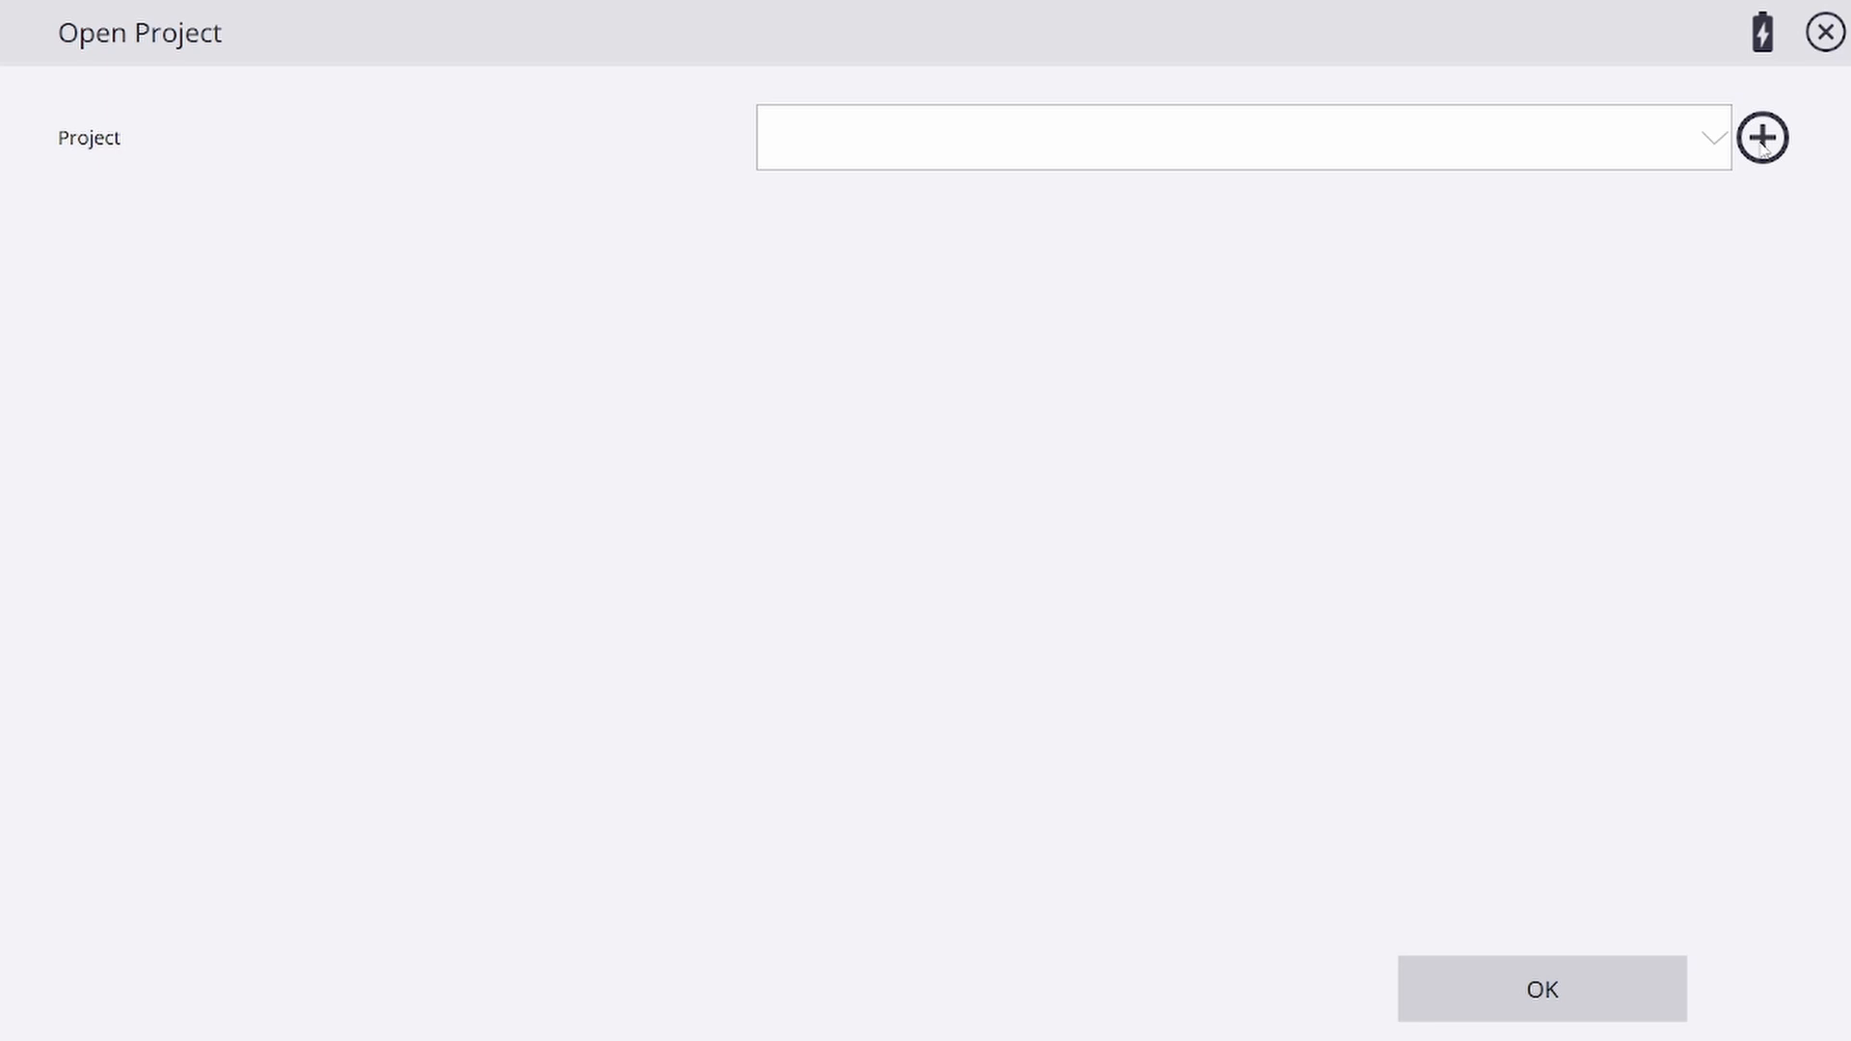
Begin a new 'Geoid Test' project again and reach its creation options
click(1764, 139)
text(G)
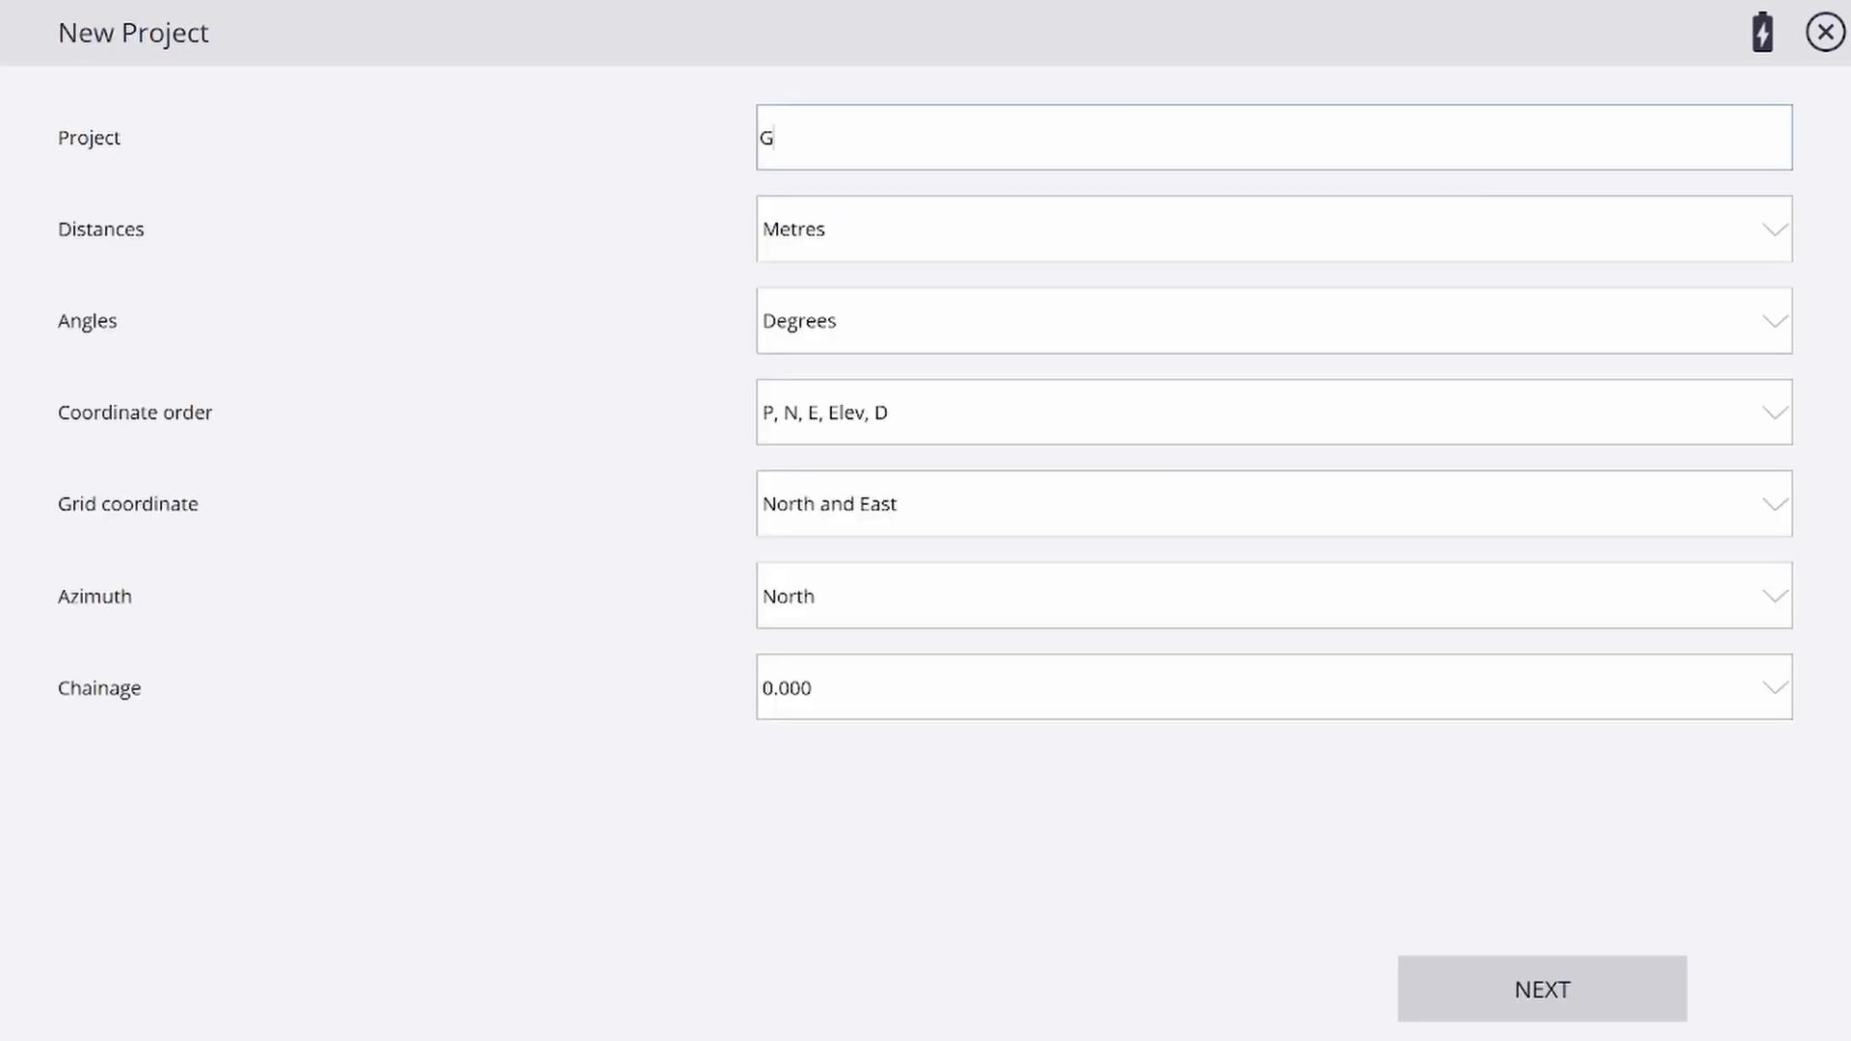
text(eoid Test)
click(1536, 1002)
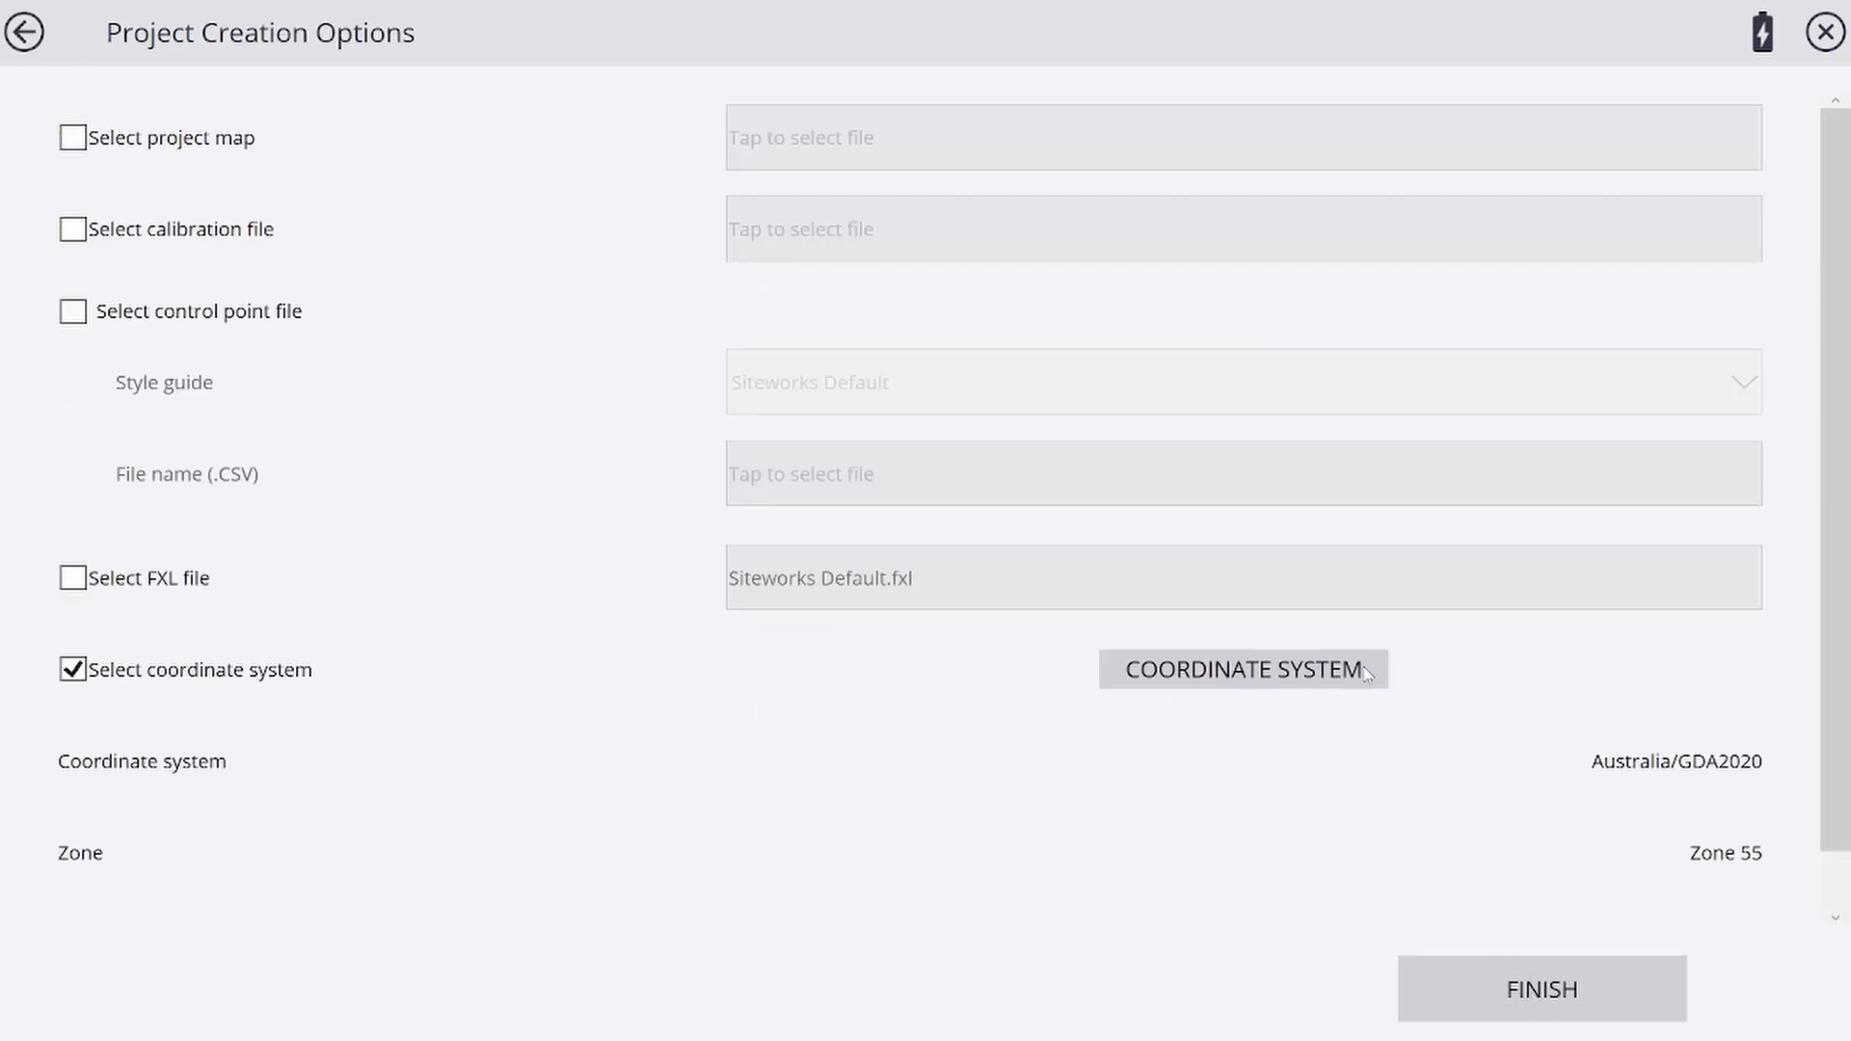
click(72, 672)
Set Australia/GDA2020 Zone 55 with the AUSGeoid2020 geoid file and accept it
click(1227, 673)
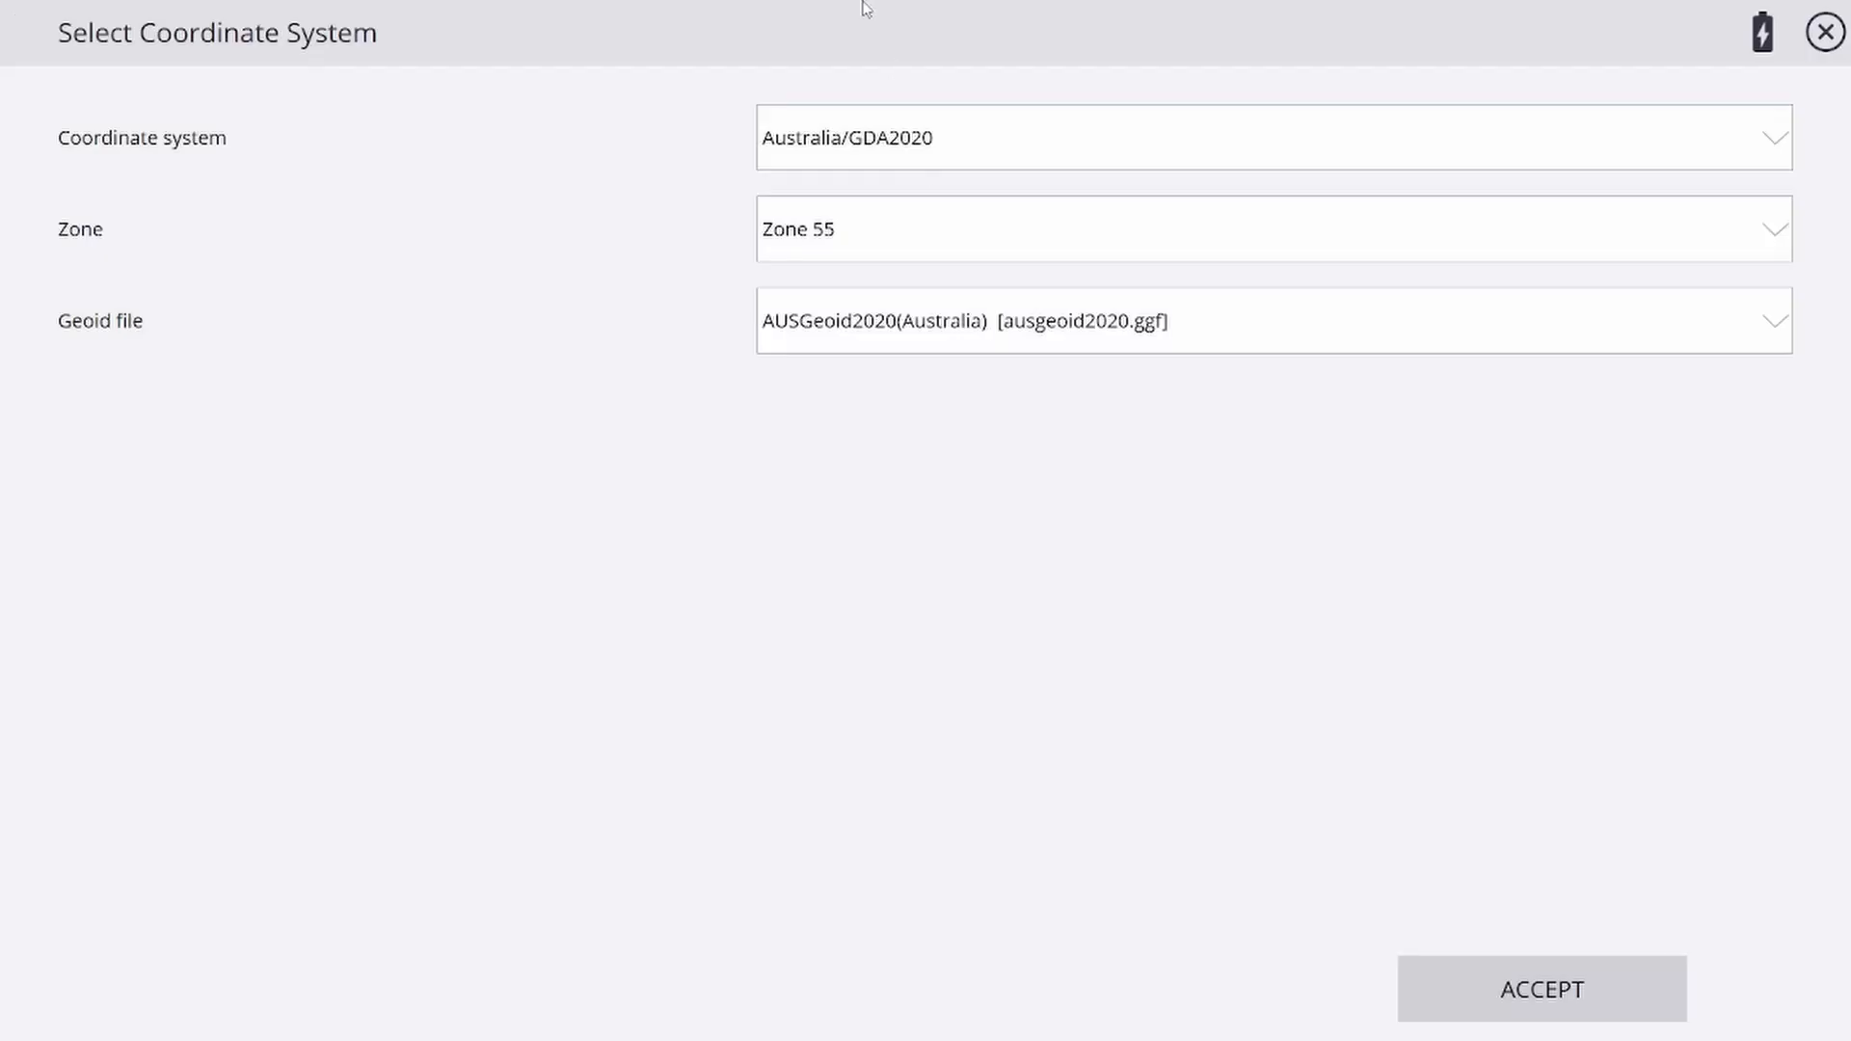
click(894, 136)
click(860, 205)
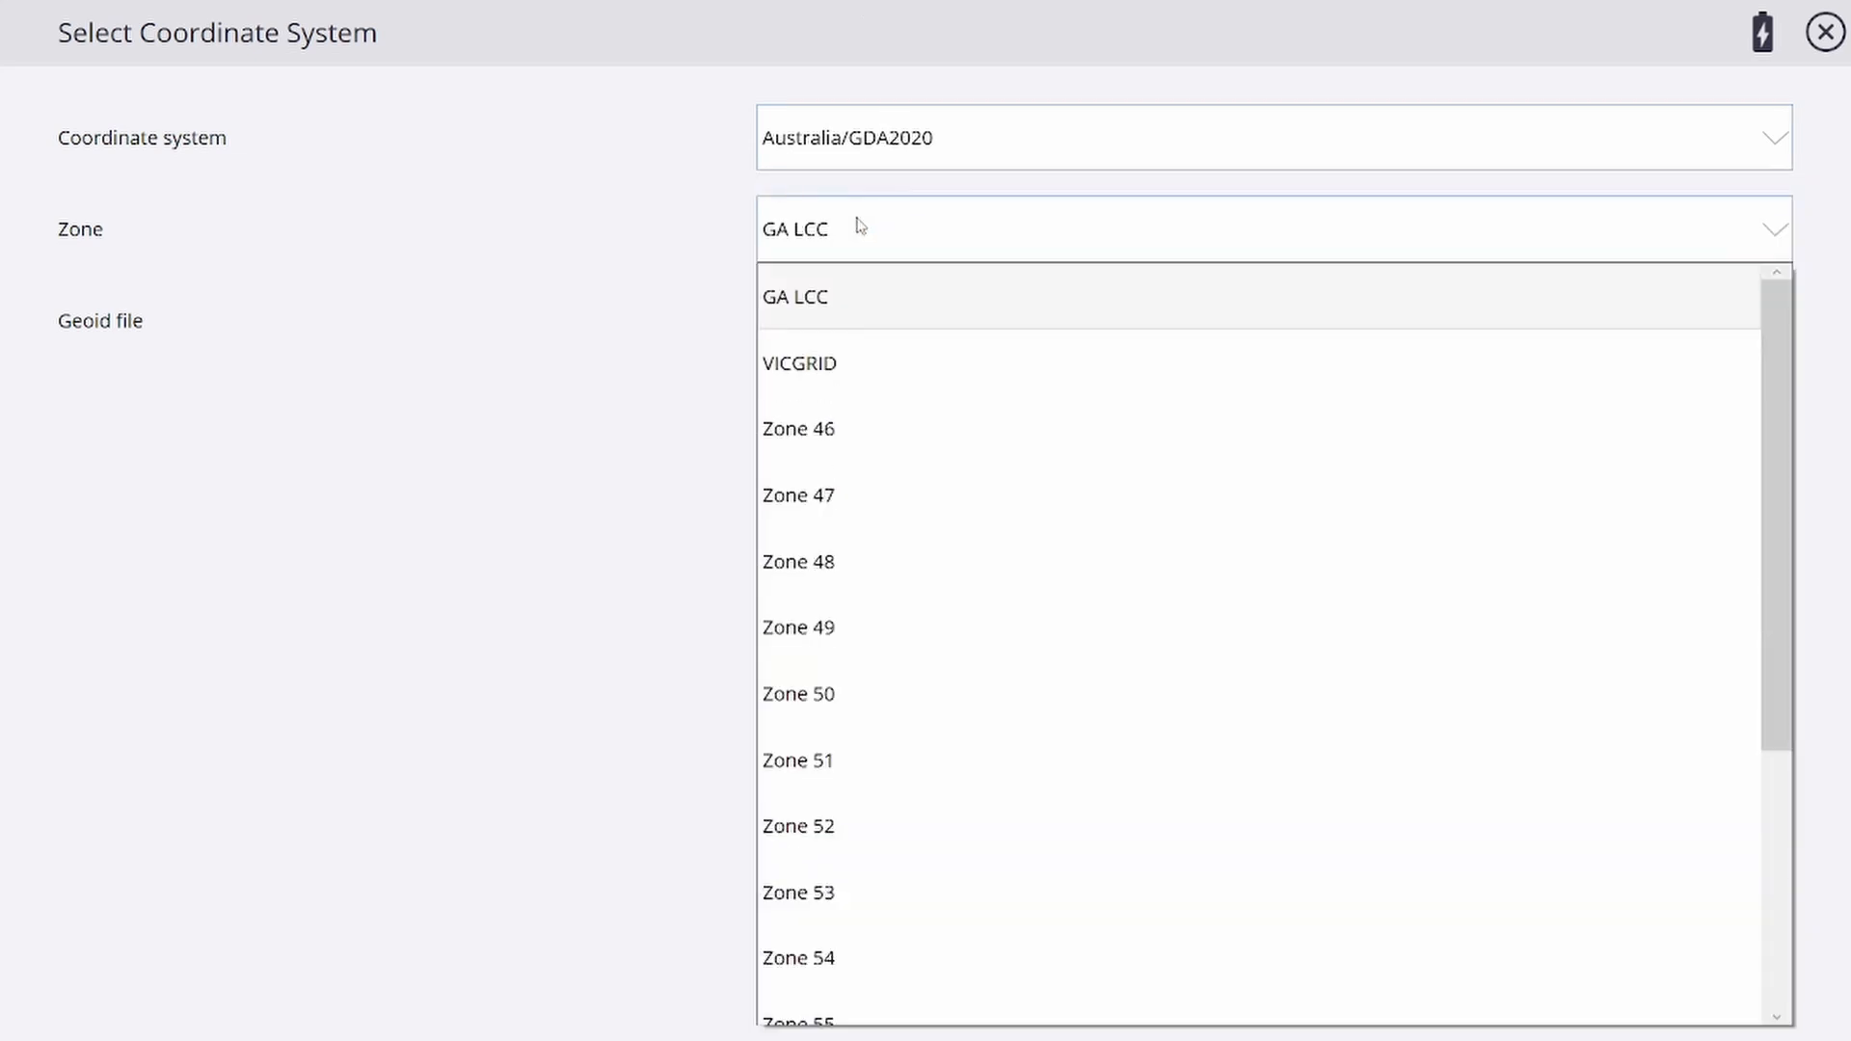
scroll(816, 894, down, 1)
click(798, 830)
click(949, 319)
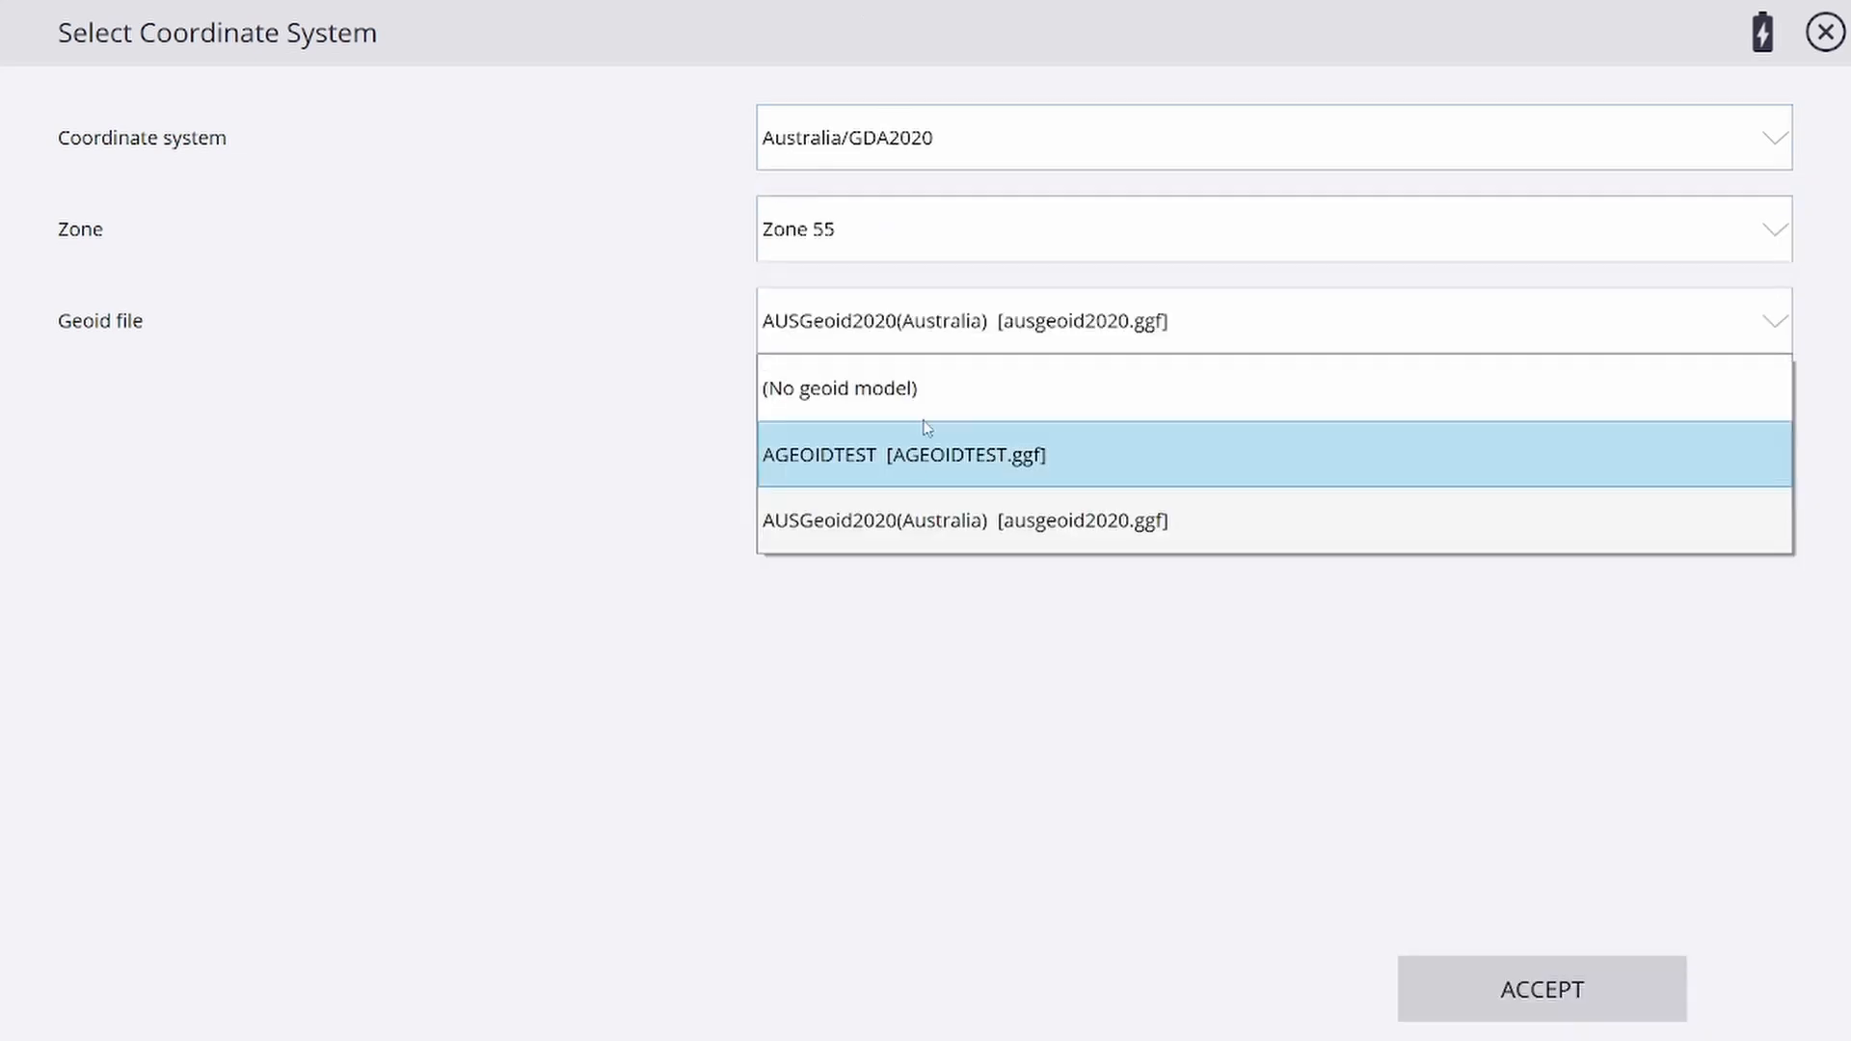
click(828, 530)
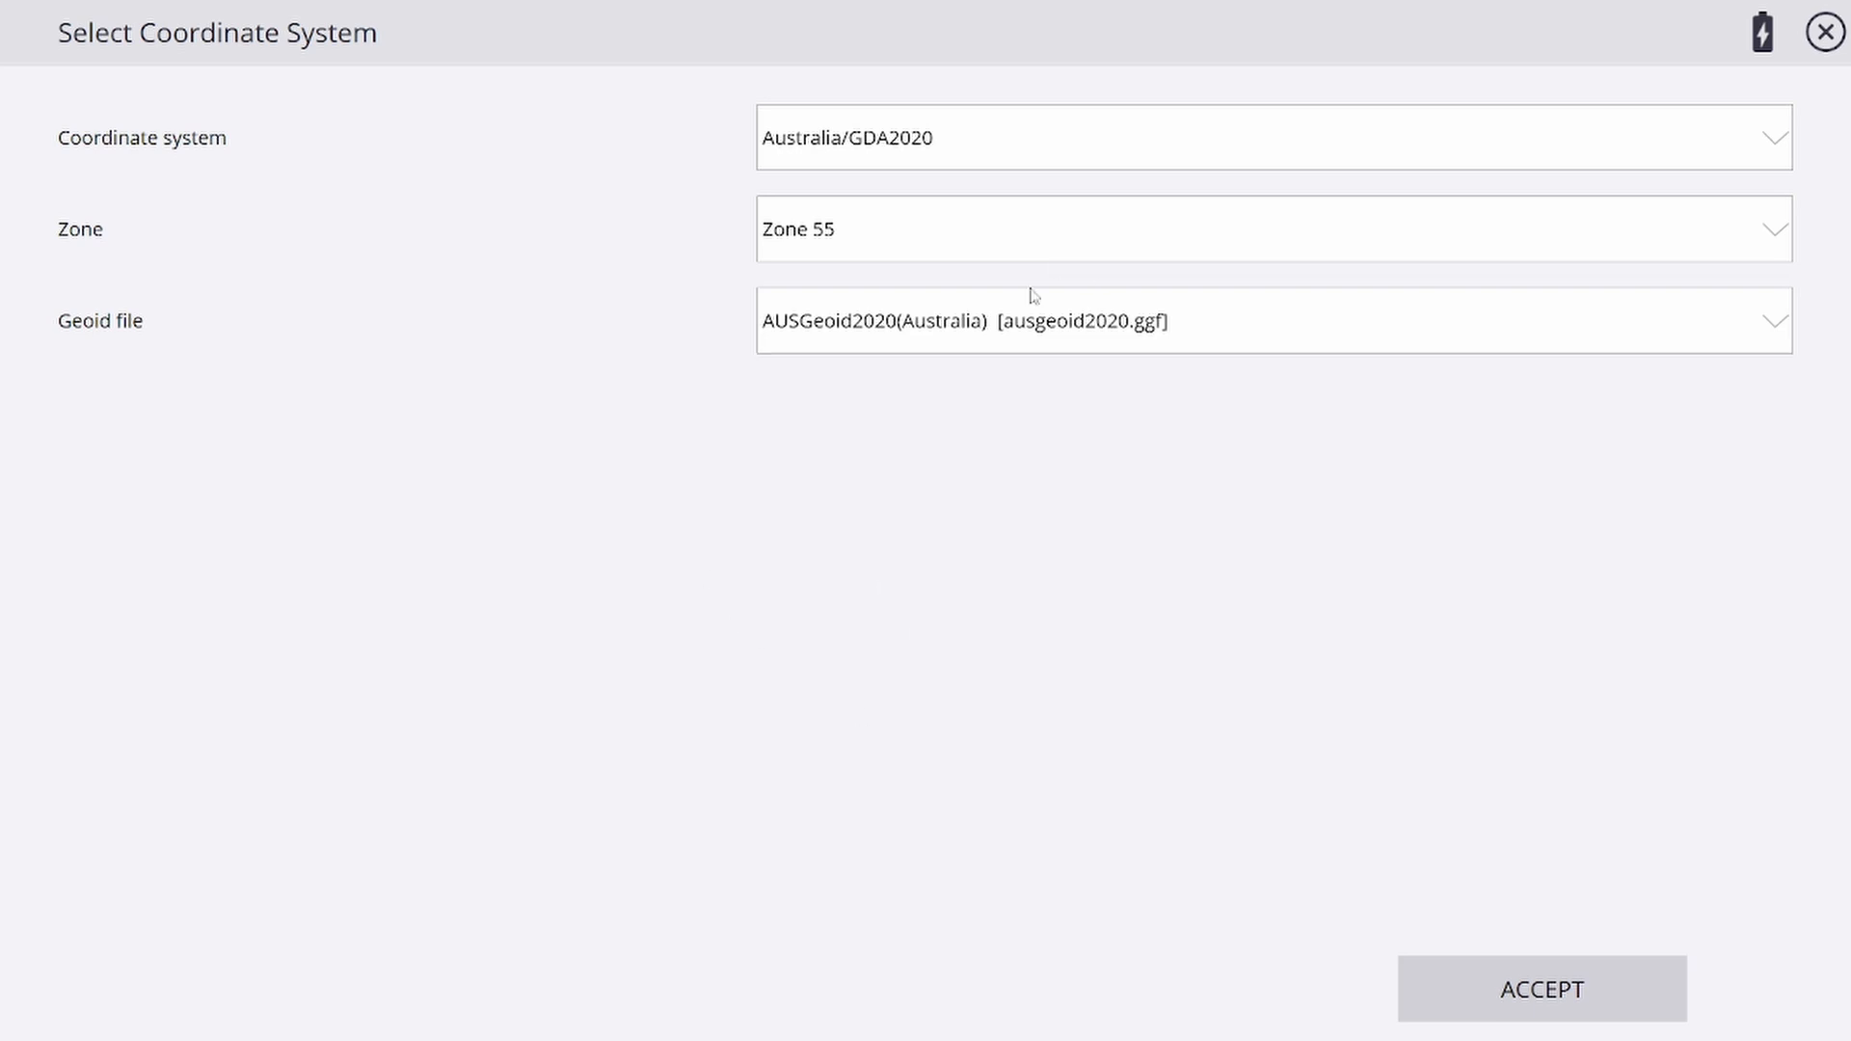
click(1534, 991)
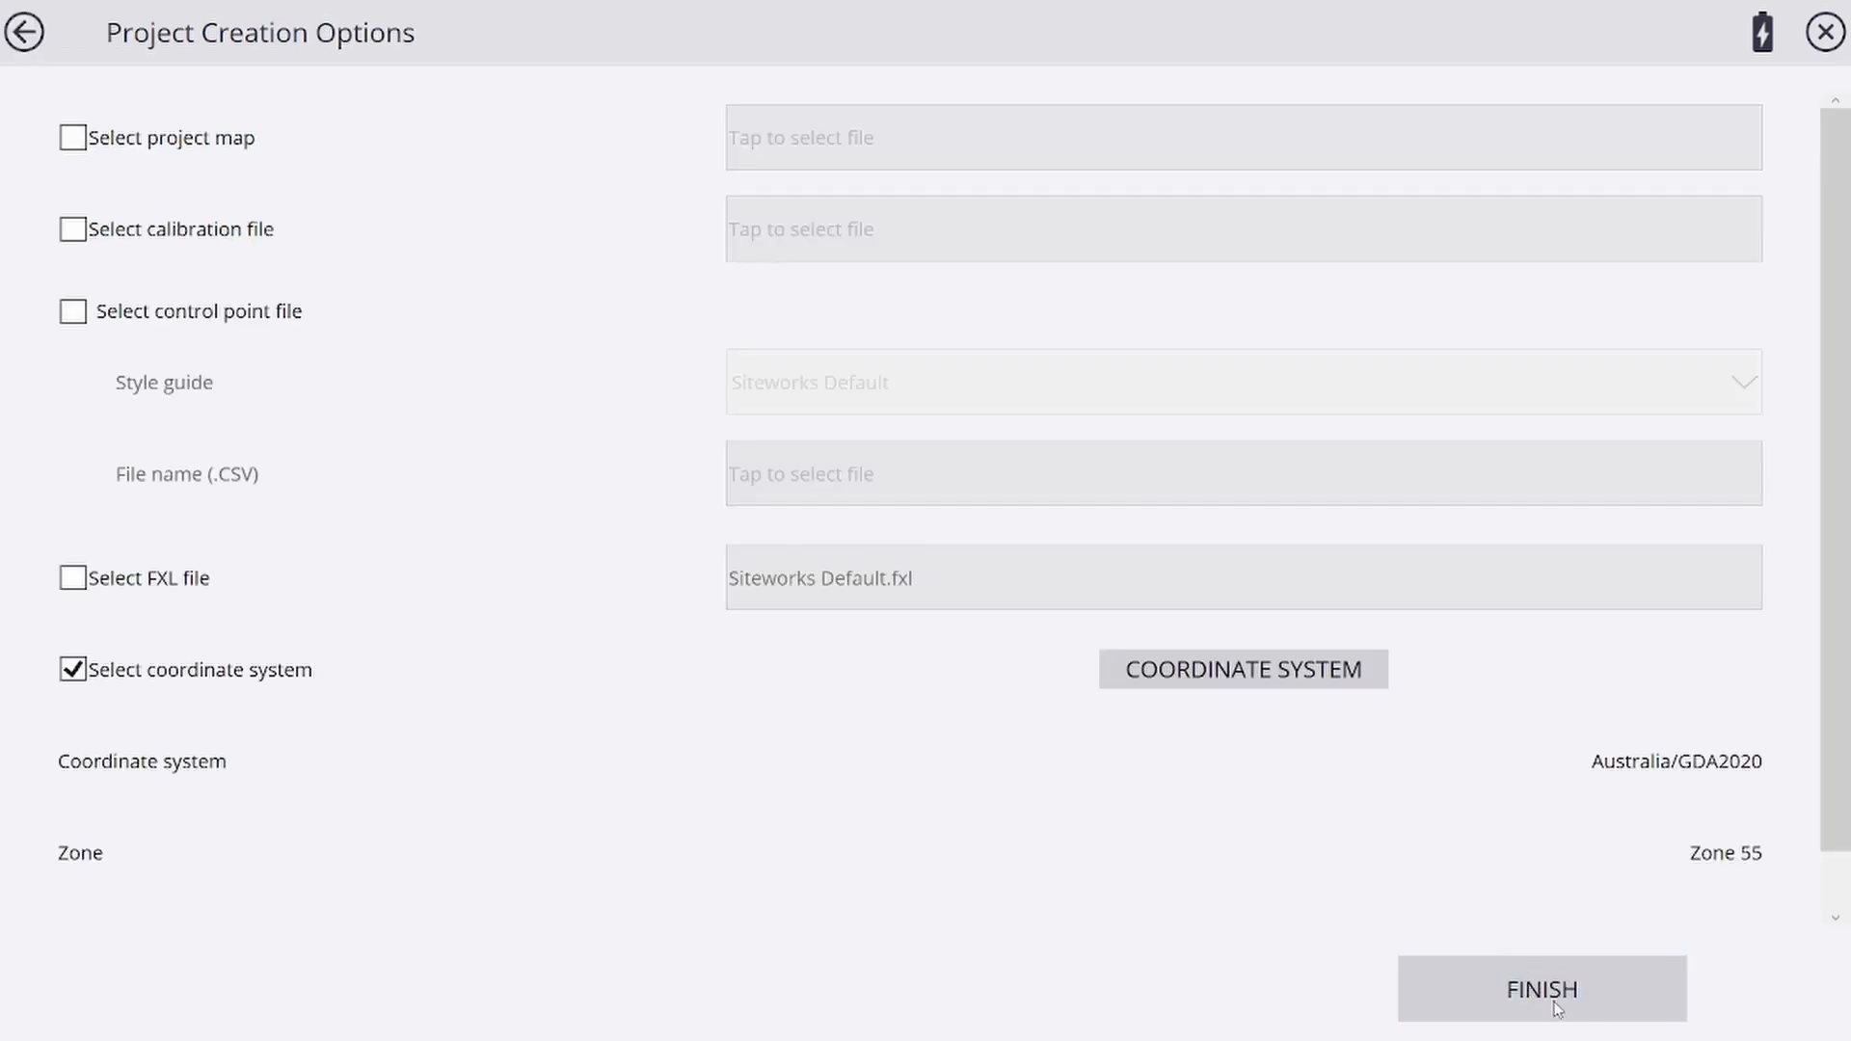
Finish creating the Geoid Test project
click(1556, 1008)
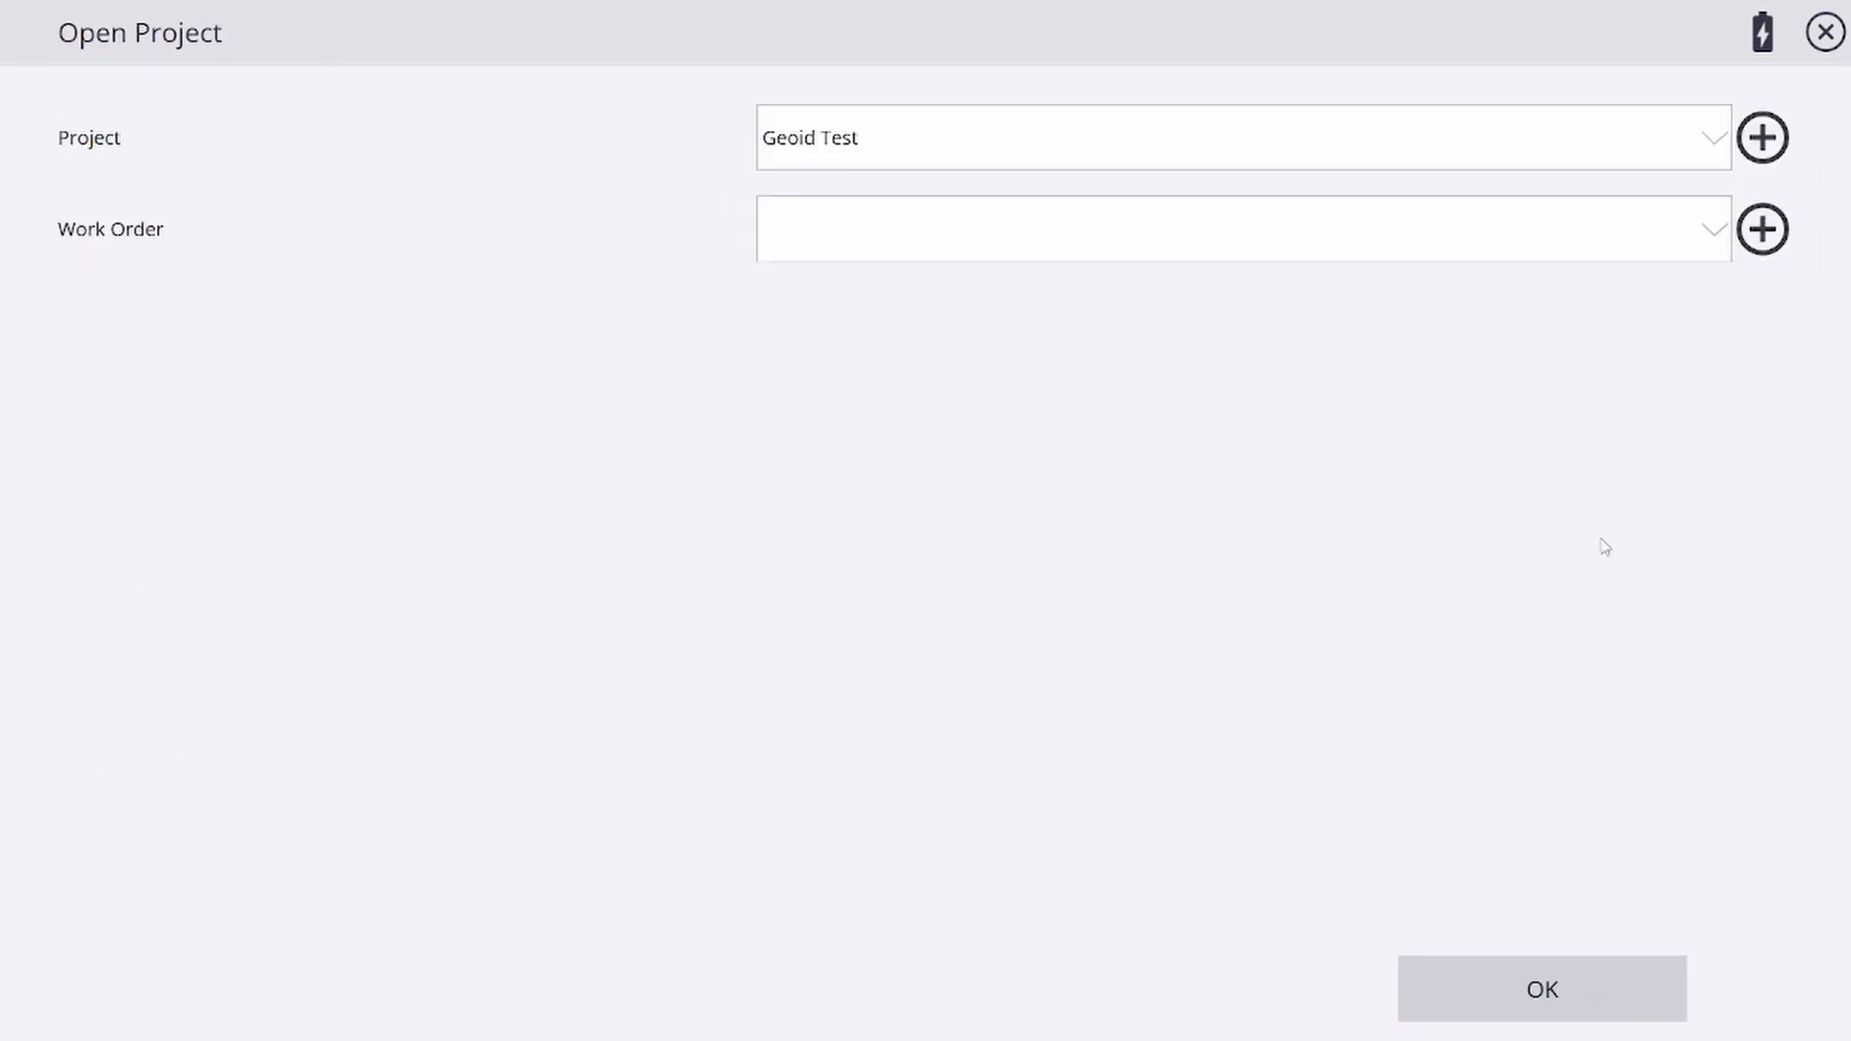